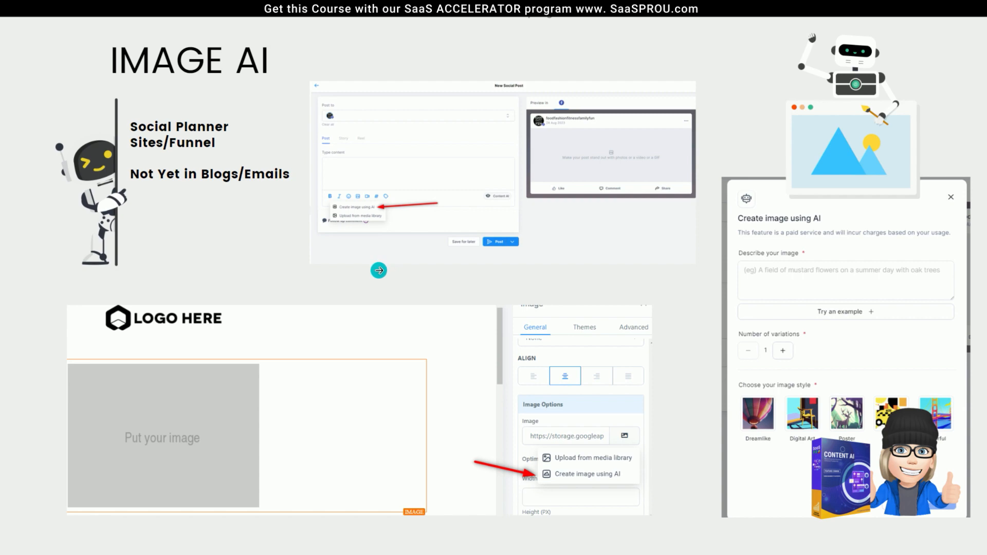
pyautogui.click(378, 270)
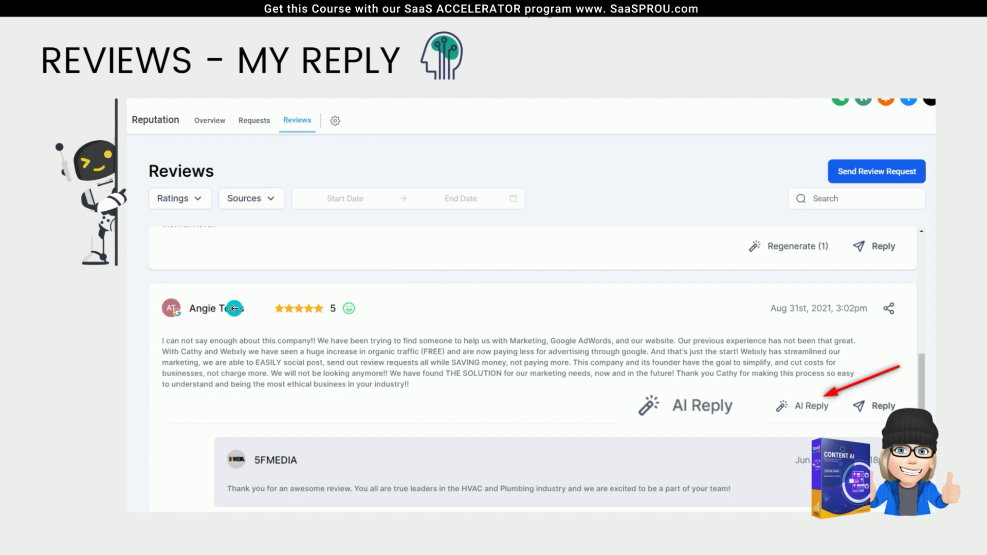
pyautogui.click(305, 349)
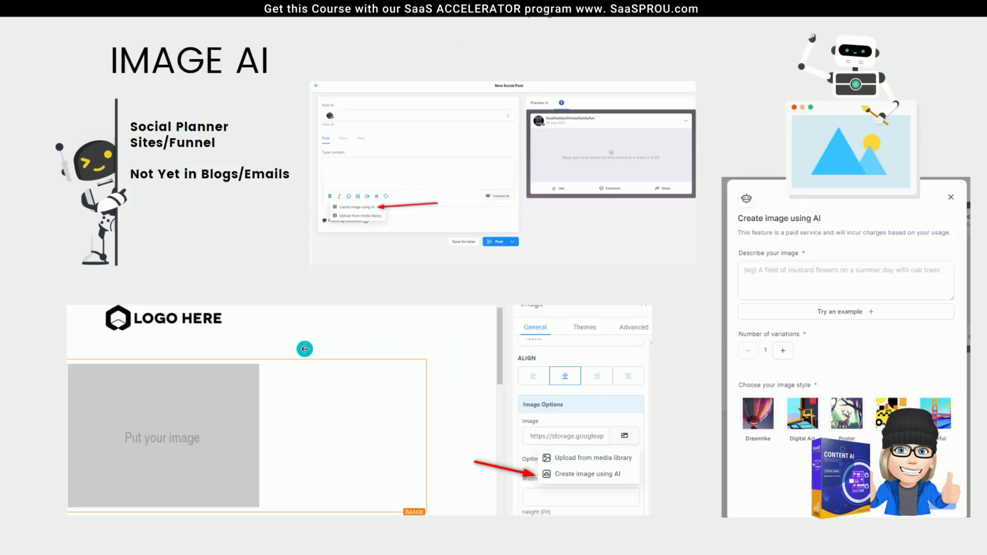
pyautogui.click(594, 297)
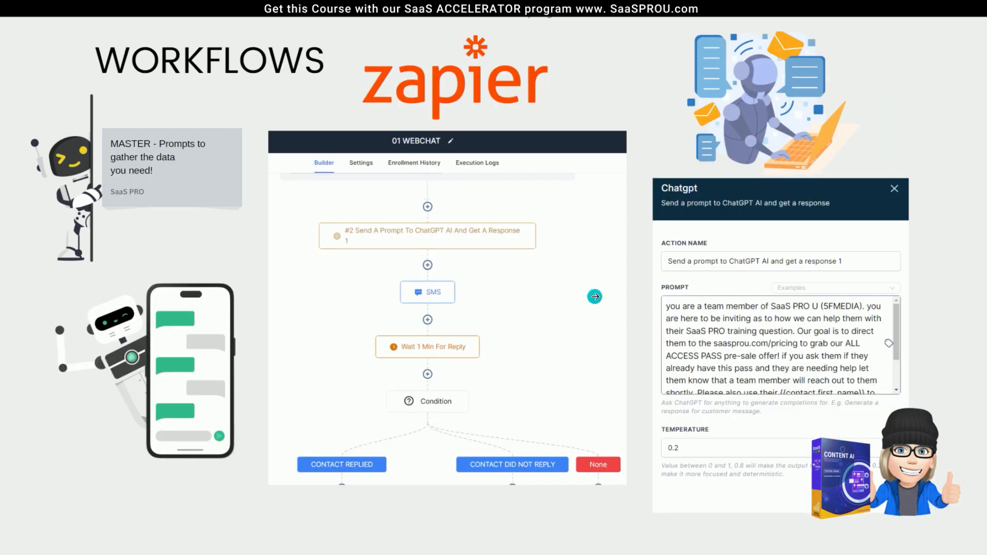
pyautogui.click(595, 297)
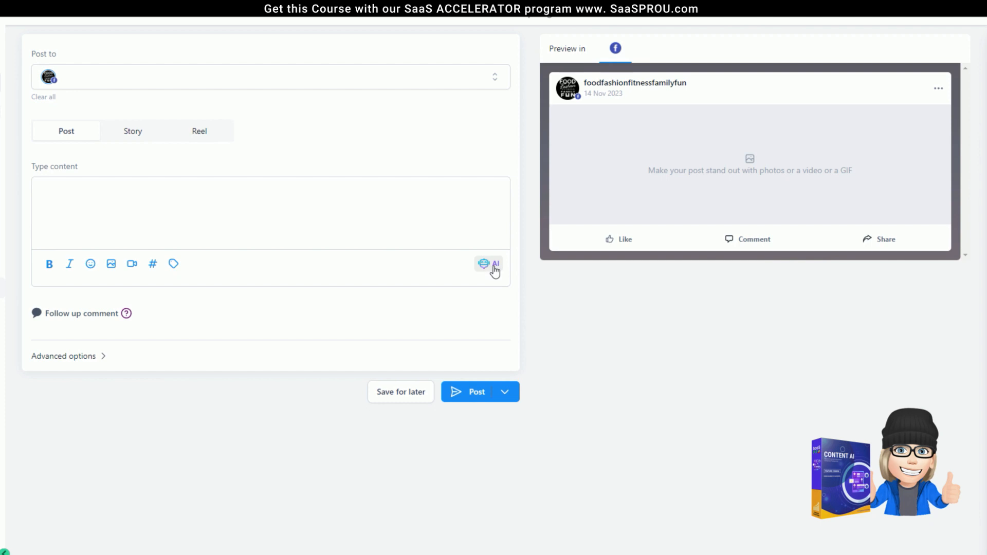
# Write the post content "I can't wait to try this new pizza place" and accept the suggested closing period
pyautogui.click(179, 182)
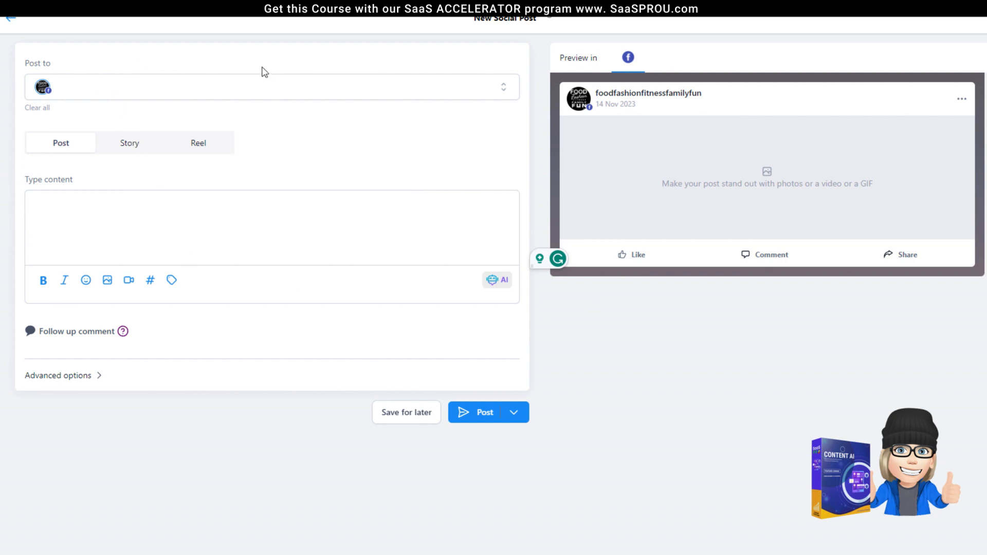
pyautogui.click(501, 287)
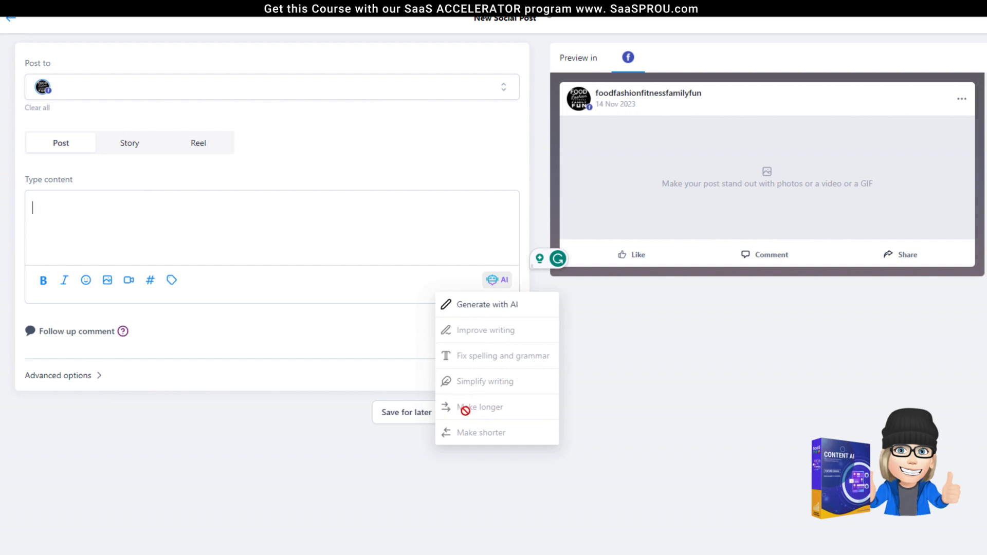
pyautogui.click(98, 210)
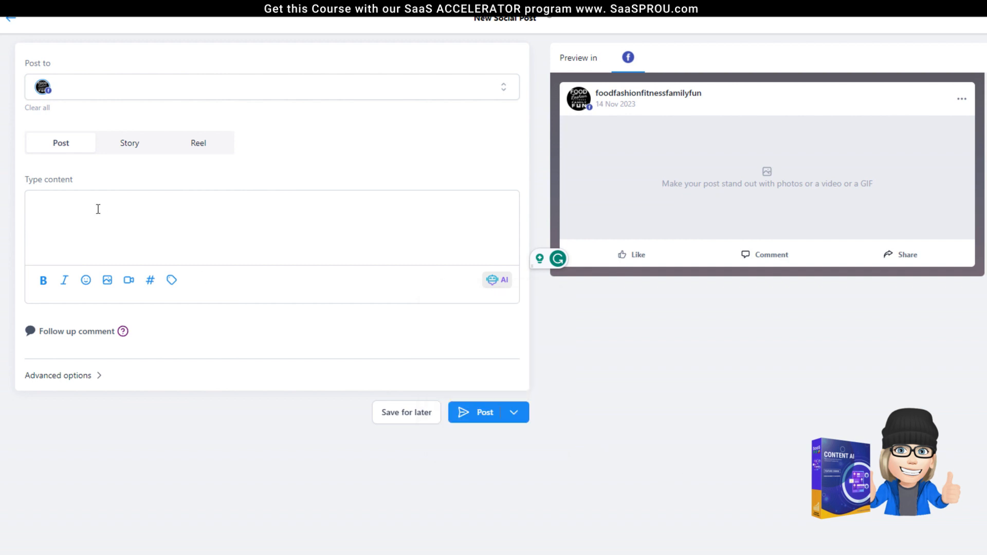
pyautogui.click(141, 211)
pyautogui.write('I')
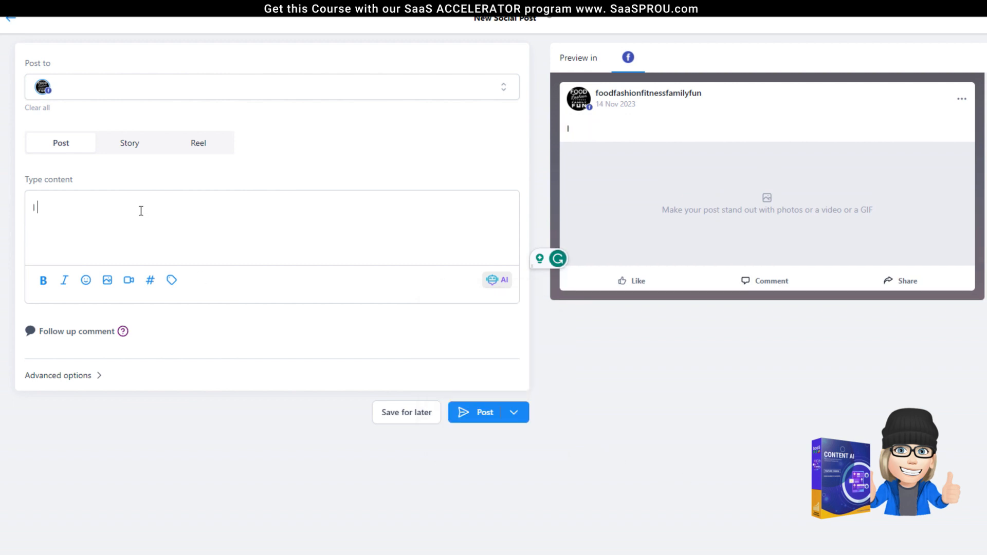
pyautogui.write(" can't")
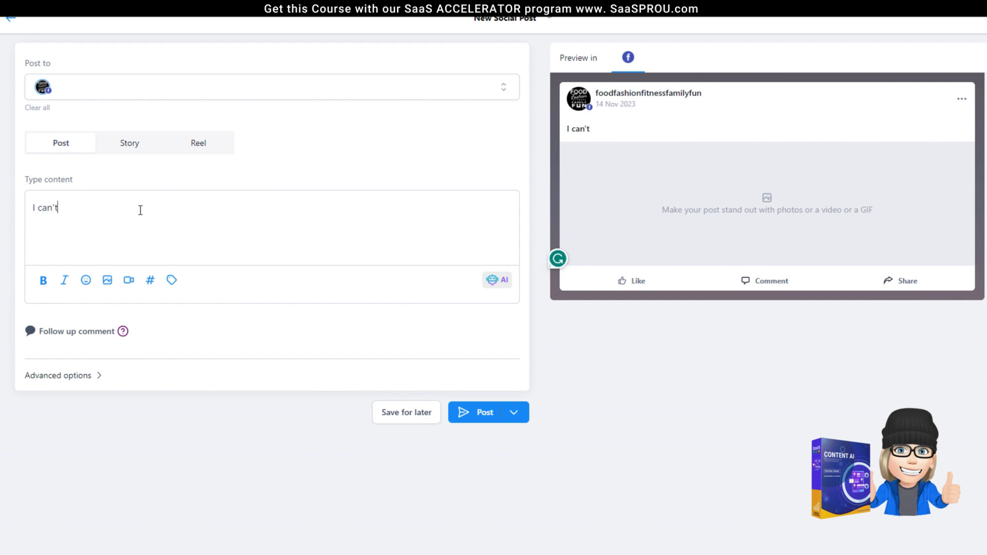
pyautogui.write(' wait to try this new pizza place')
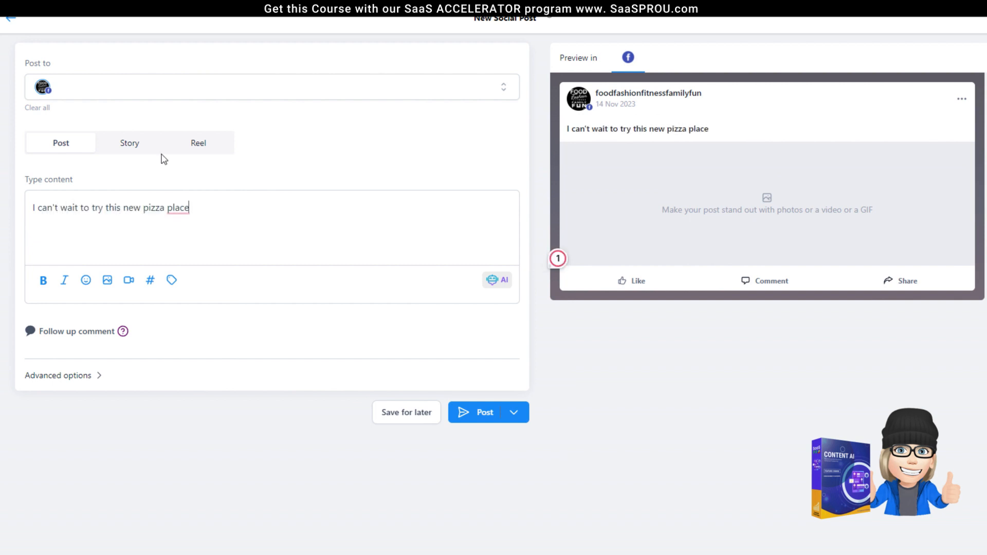
pyautogui.moveTo(171, 213)
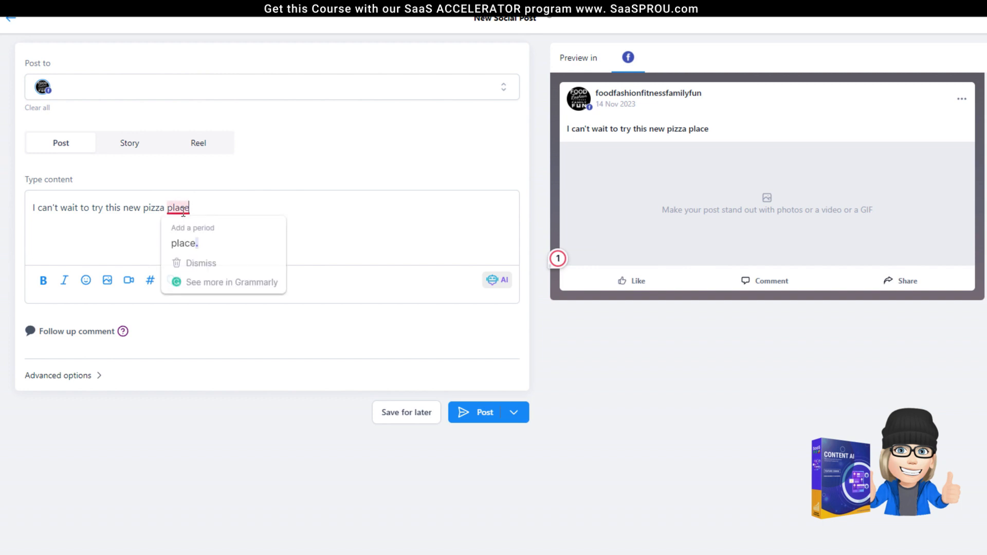
pyautogui.click(217, 242)
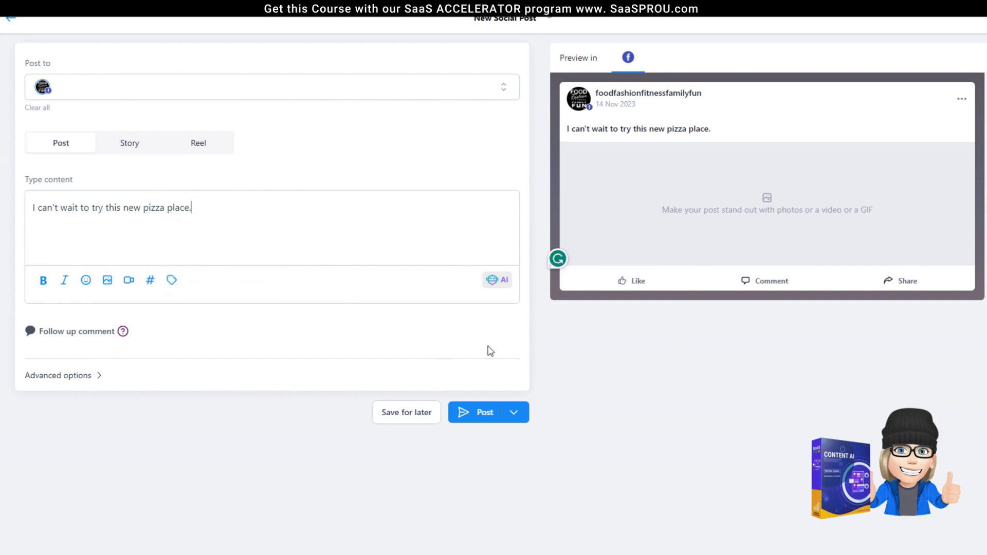
# Rewrite the post text with AI using Improve writing, Make longer and Make shorter, and replace the original text with the result
pyautogui.click(492, 283)
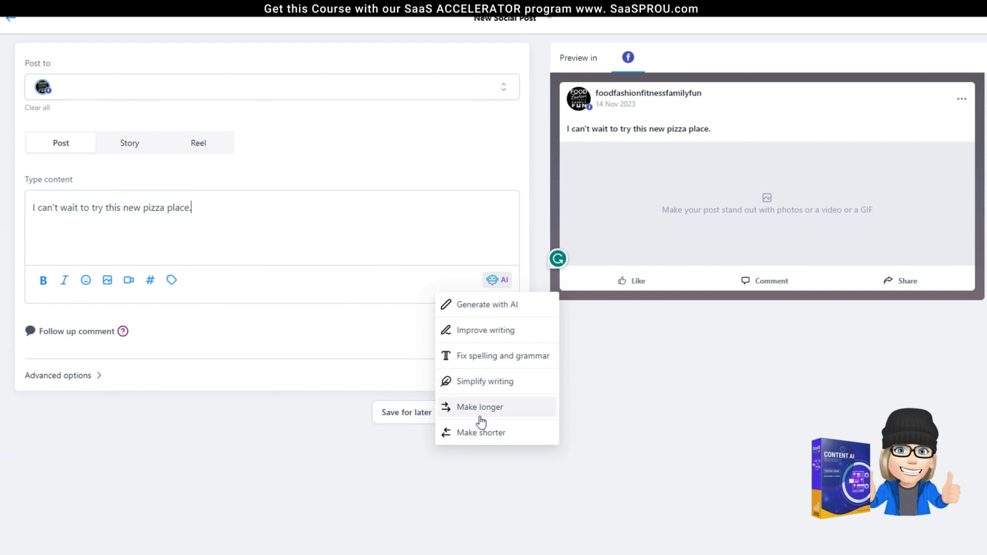
pyautogui.click(473, 331)
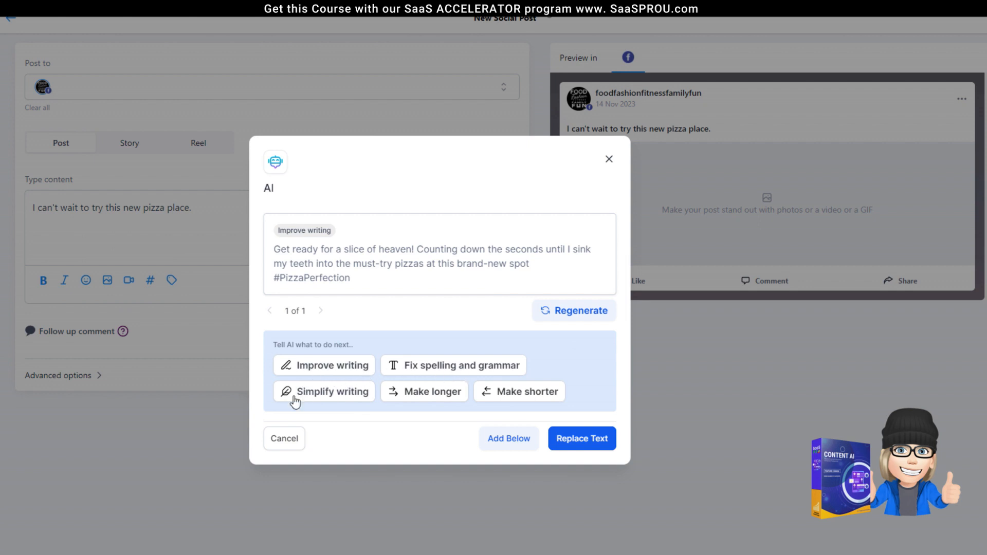
pyautogui.click(433, 397)
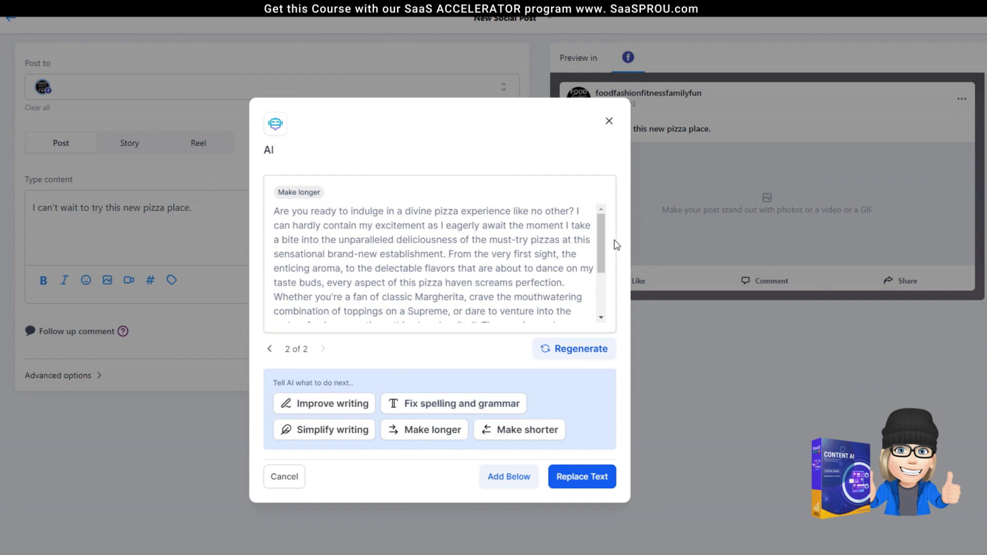
pyautogui.moveTo(604, 249)
pyautogui.mouseDown()
pyautogui.moveTo(606, 302)
pyautogui.moveTo(608, 267)
pyautogui.mouseUp()
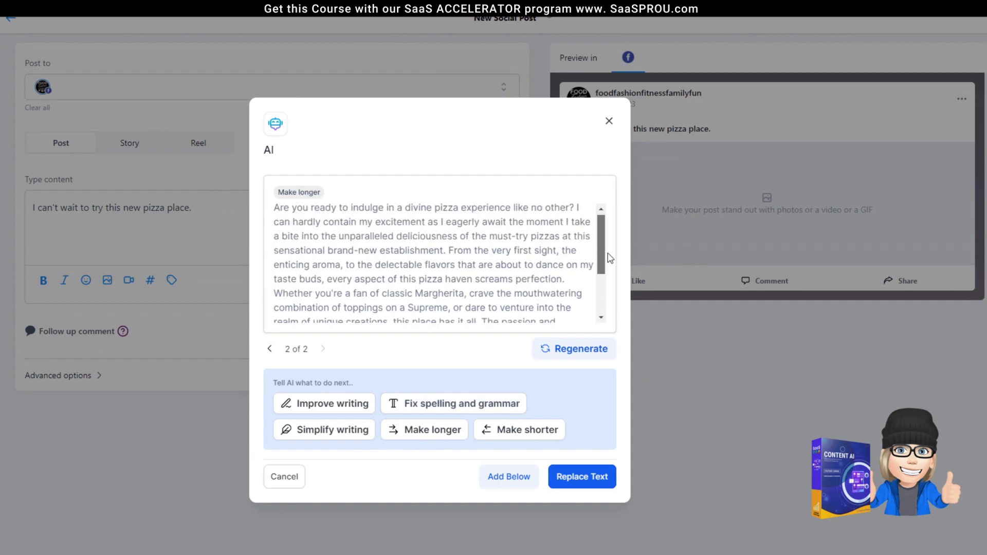
pyautogui.click(512, 431)
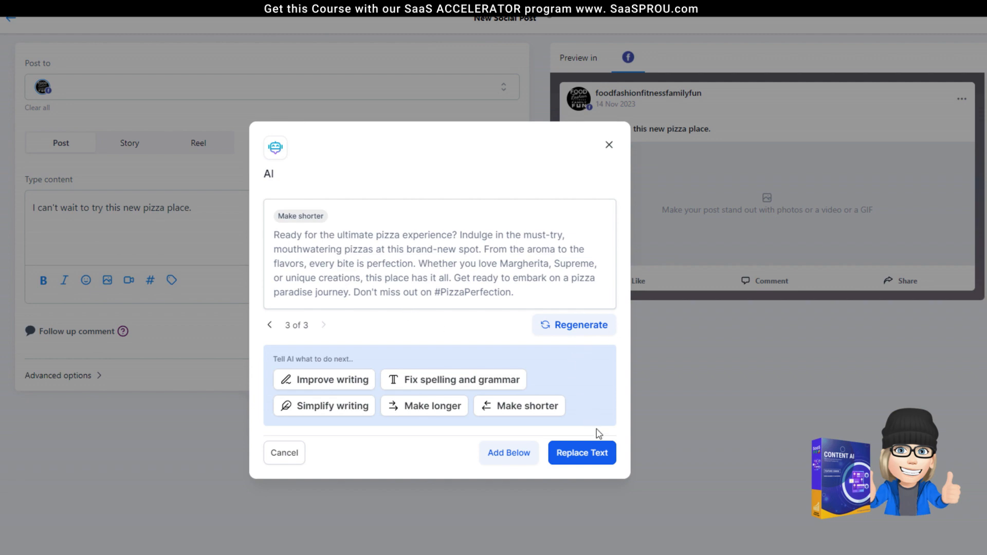
pyautogui.click(589, 462)
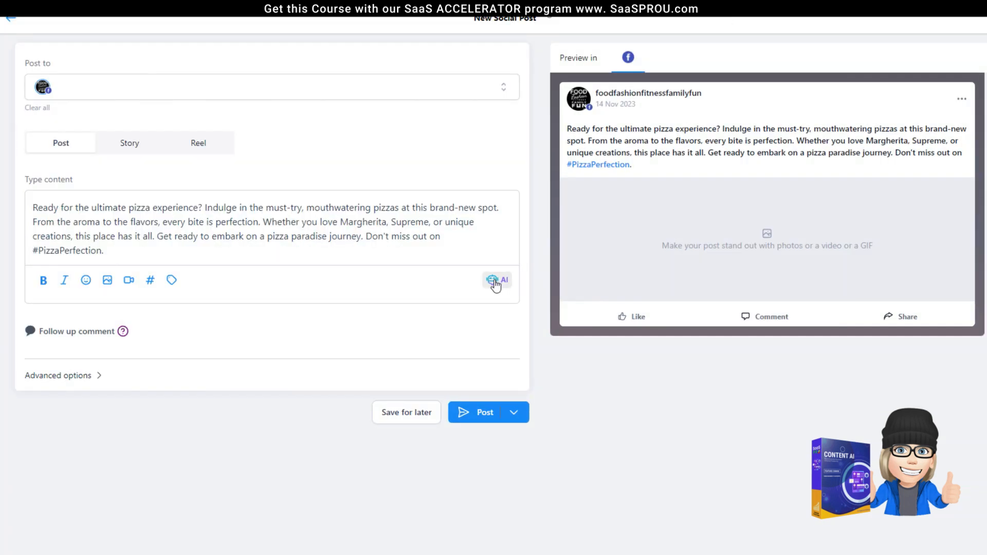
# Examine the AI content generator's title, description, writing tone and content length options, and close it without generating
pyautogui.click(495, 282)
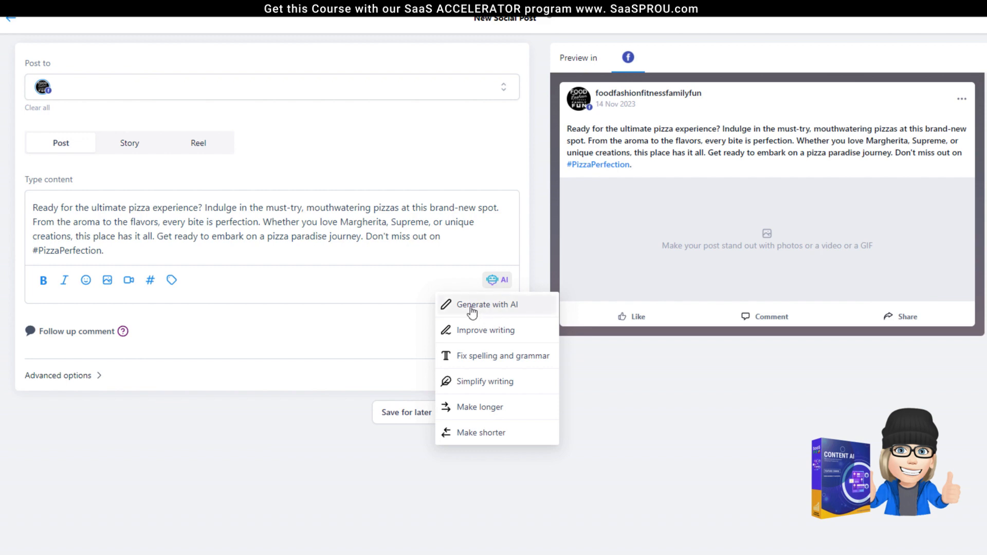
pyautogui.click(471, 306)
pyautogui.click(295, 244)
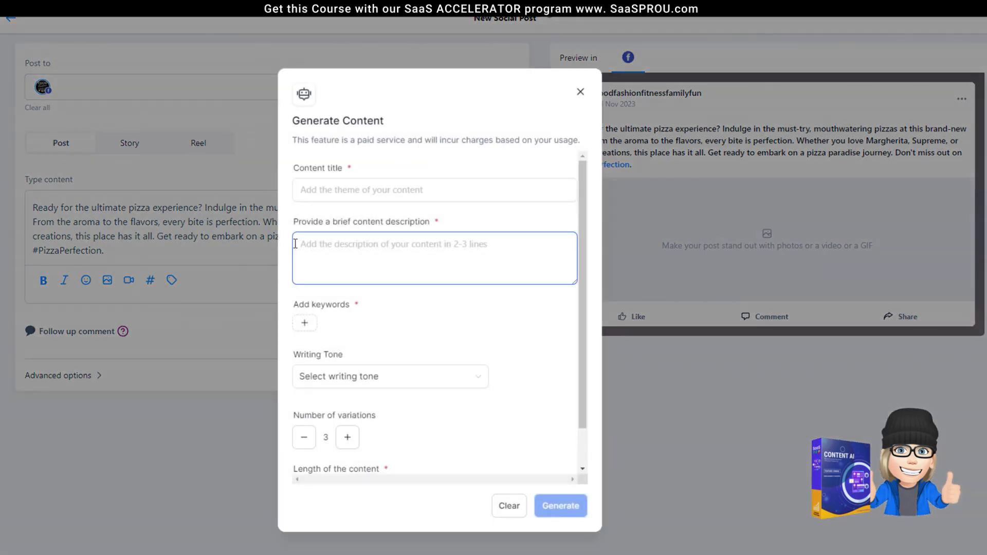
pyautogui.click(350, 196)
pyautogui.click(350, 236)
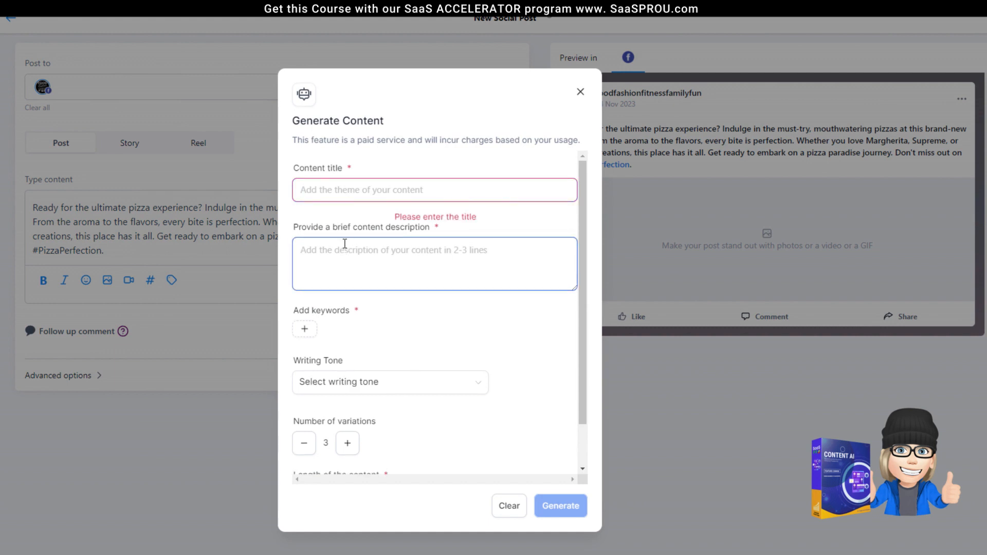
pyautogui.click(371, 381)
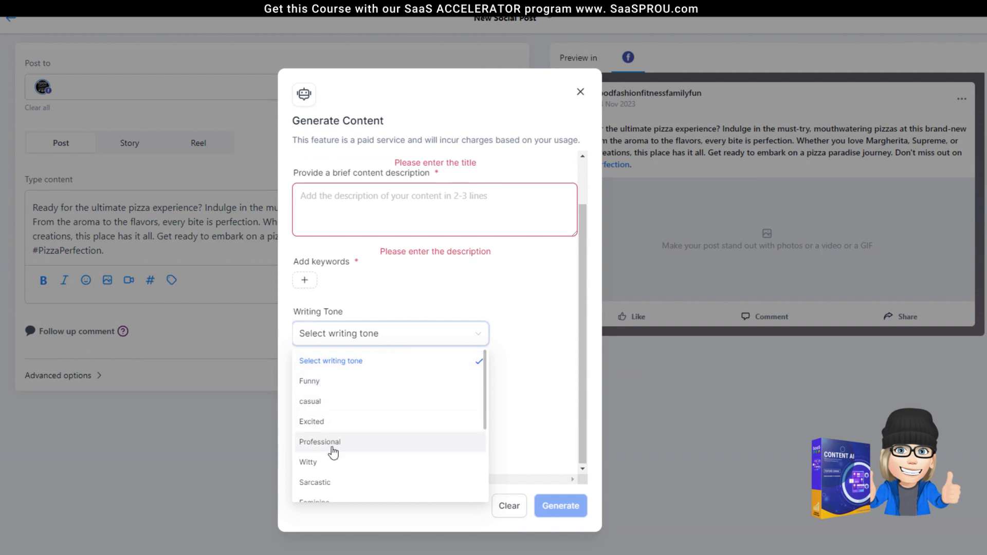
pyautogui.scroll(-3, 335, 481)
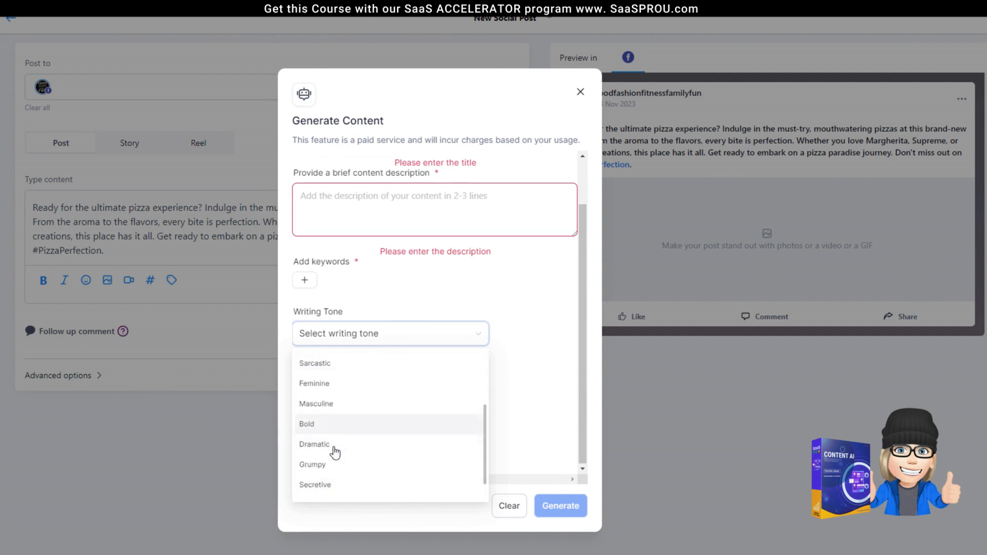
pyautogui.scroll(-1, 333, 462)
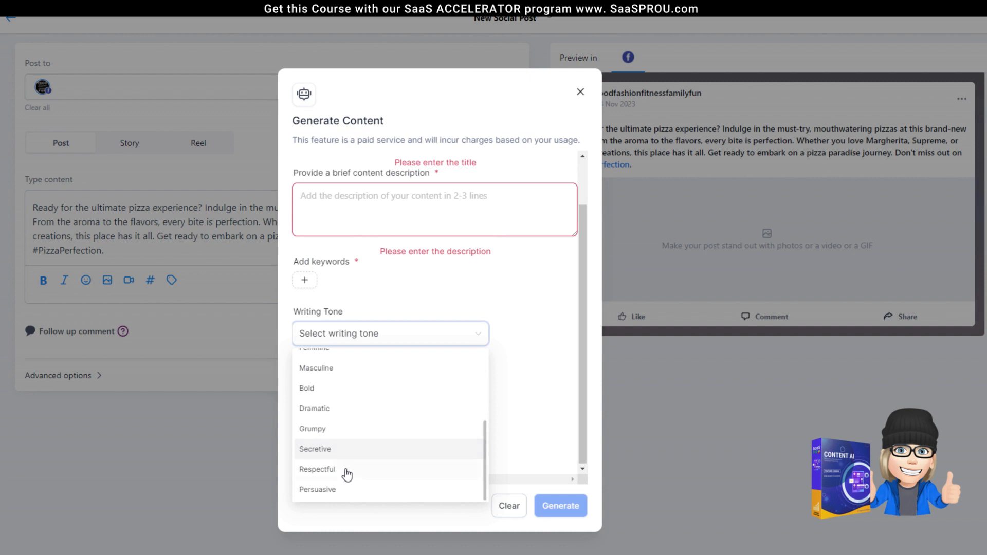
pyautogui.click(533, 286)
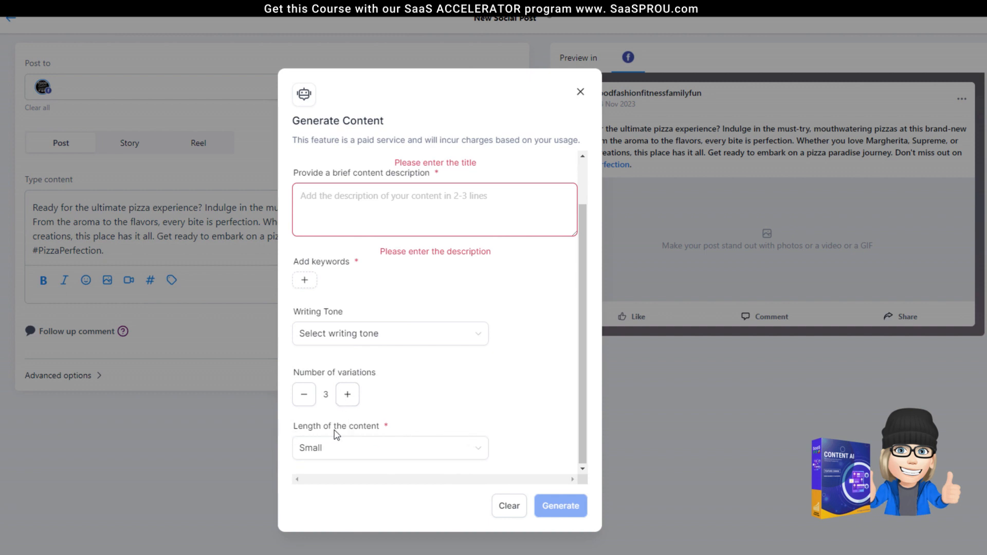
pyautogui.click(342, 457)
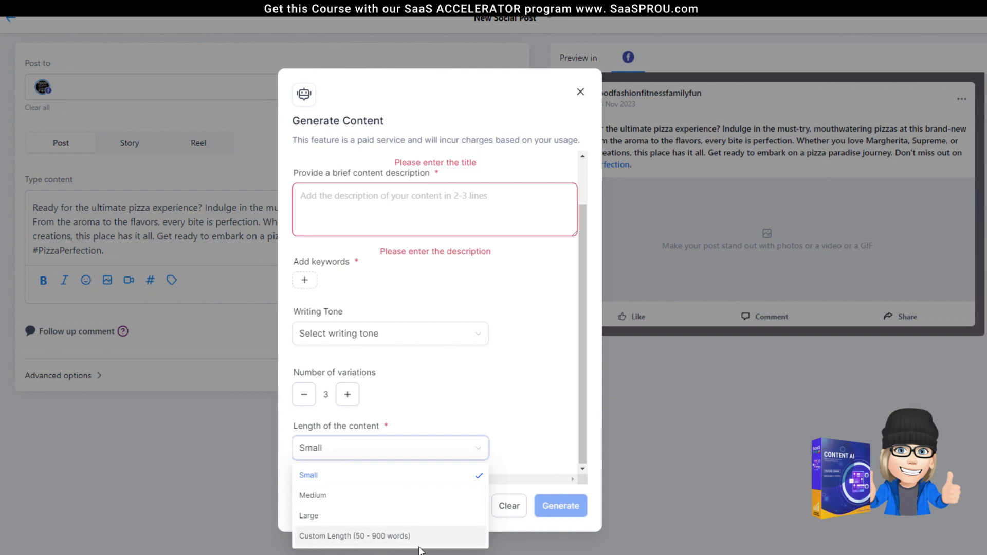
pyautogui.click(580, 94)
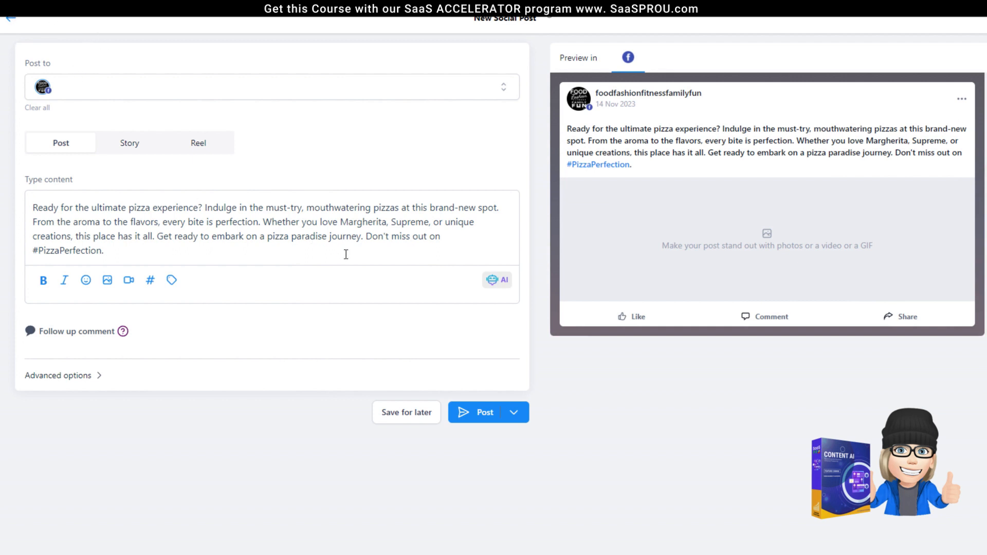
pyautogui.click(505, 281)
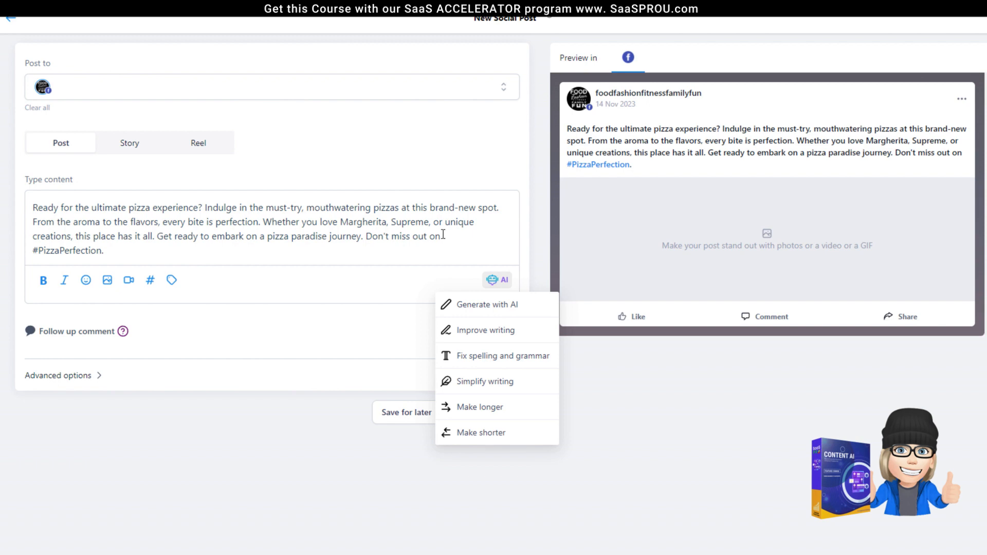
# Start creating an AI image for the post and describe it as "mouthwatering pizza at a pizza dinner"
pyautogui.click(107, 280)
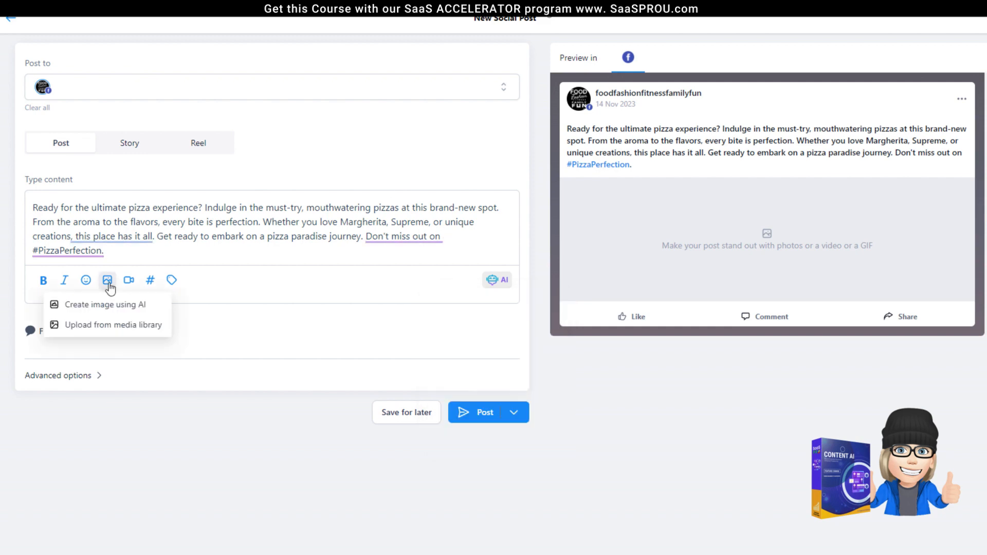
pyautogui.click(87, 222)
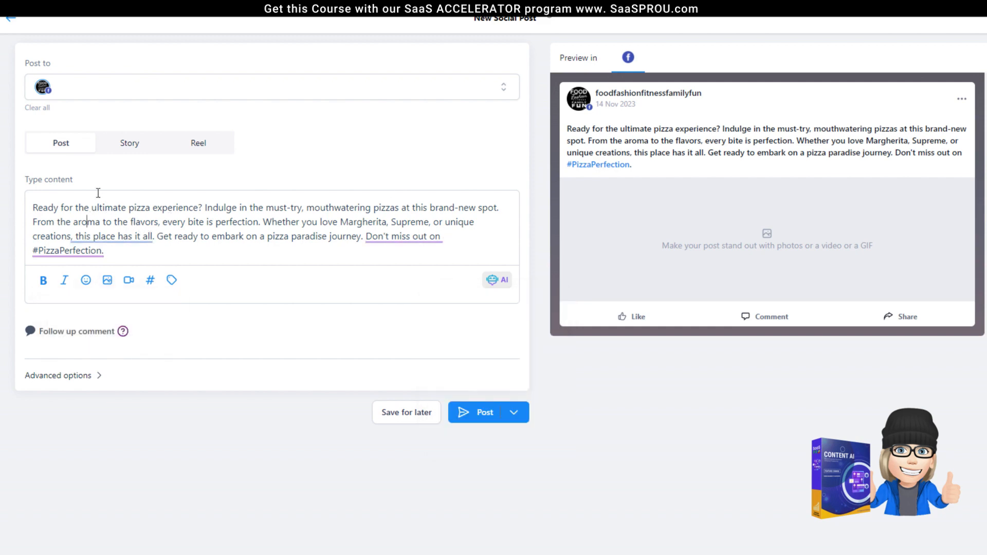
pyautogui.click(107, 282)
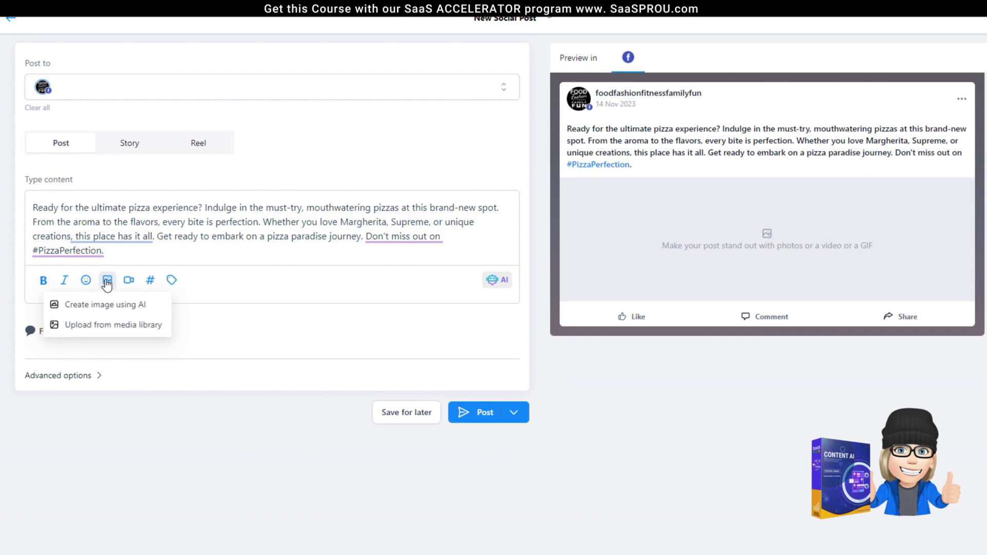
pyautogui.click(114, 306)
pyautogui.click(402, 207)
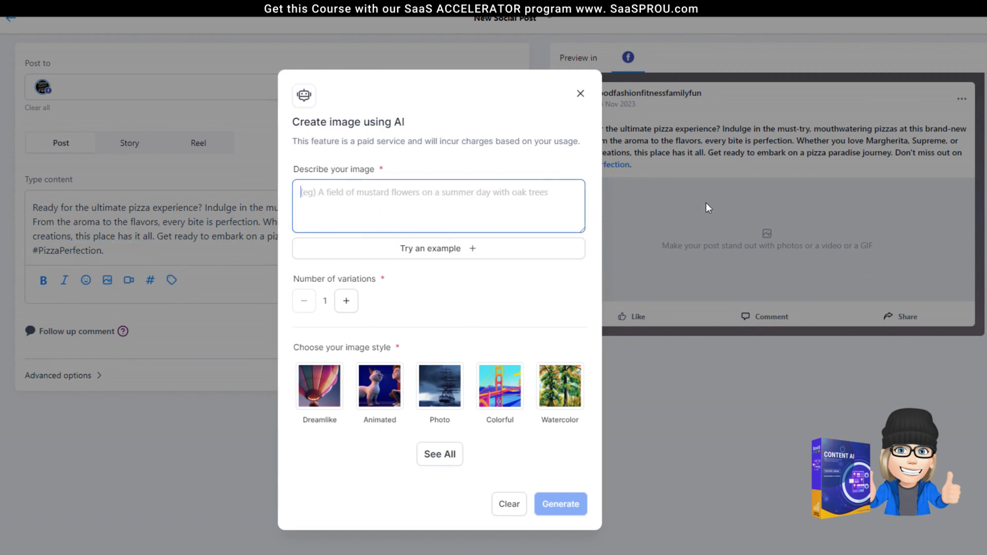
pyautogui.write('mouthwatering pizza  at a pizza')
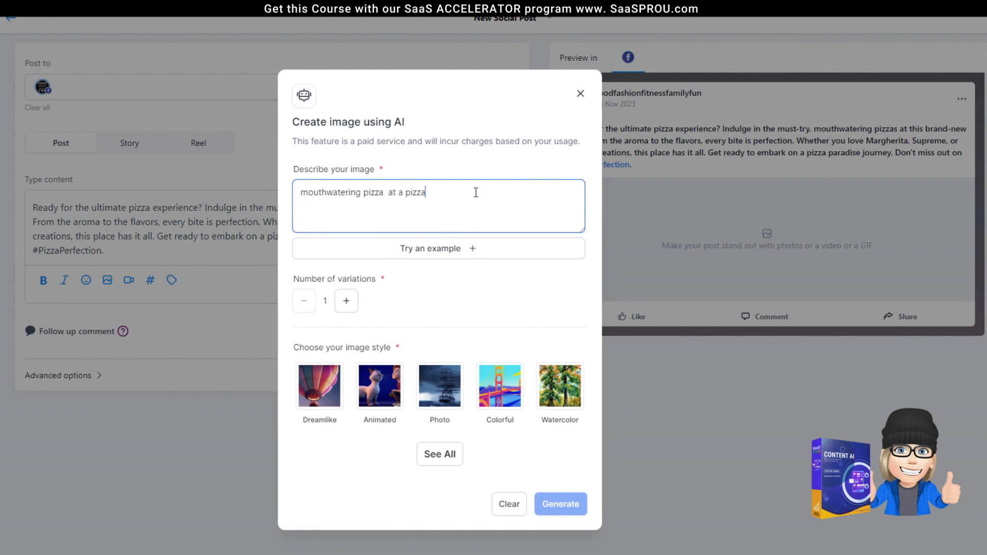
pyautogui.write(' dinner')
# Choose the Dreamlike image style, set the number of variations to 3, and generate the images
pyautogui.click(315, 384)
pyautogui.click(346, 301)
pyautogui.click(346, 301)
pyautogui.click(400, 211)
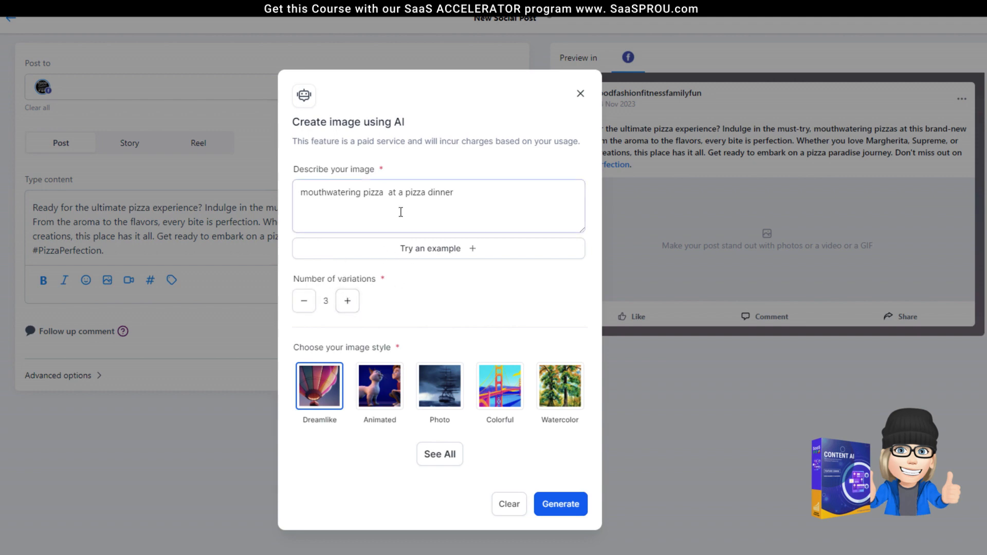
pyautogui.click(577, 506)
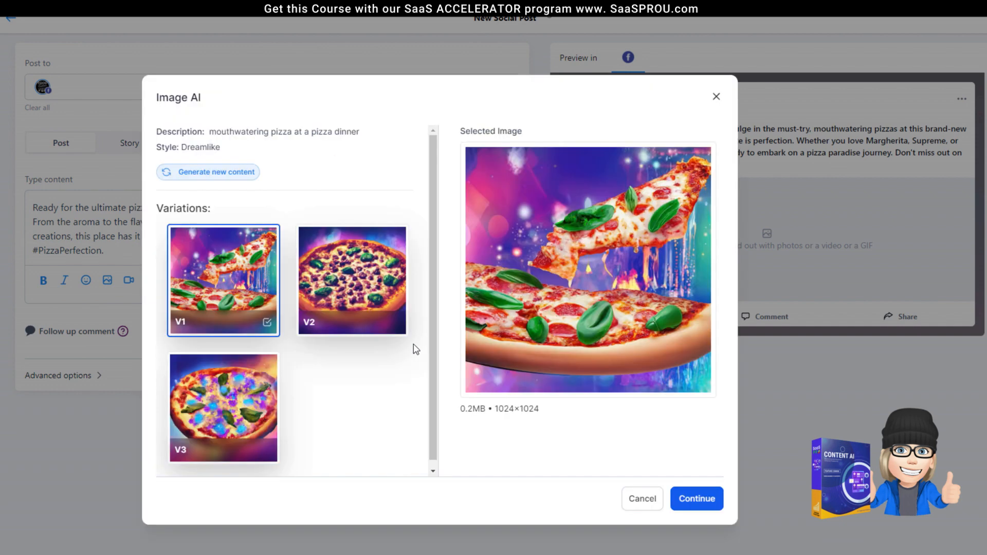
# Generate new image variations described as "woman eating a mouthwatering pizza at a pizza dinner" in the Photo style
pyautogui.click(363, 286)
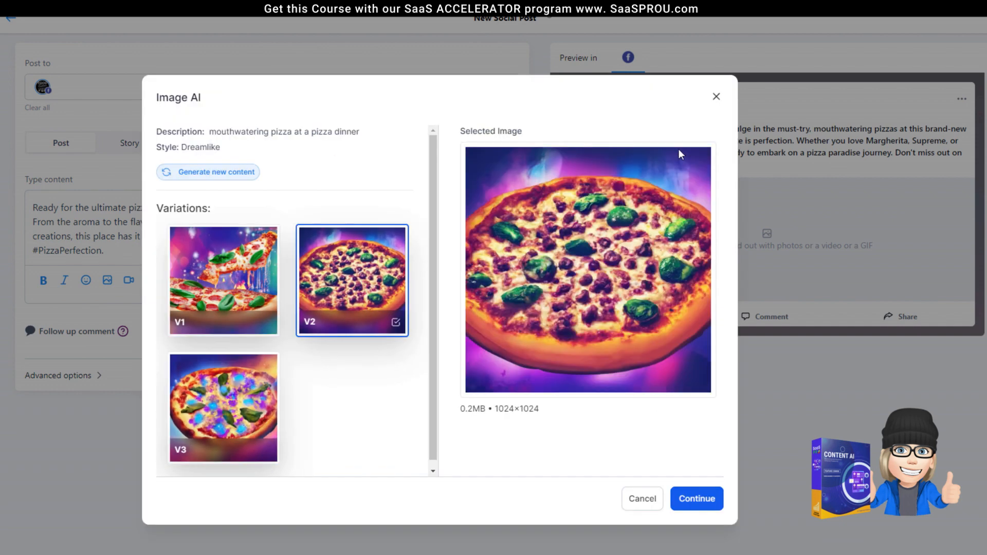
pyautogui.click(203, 173)
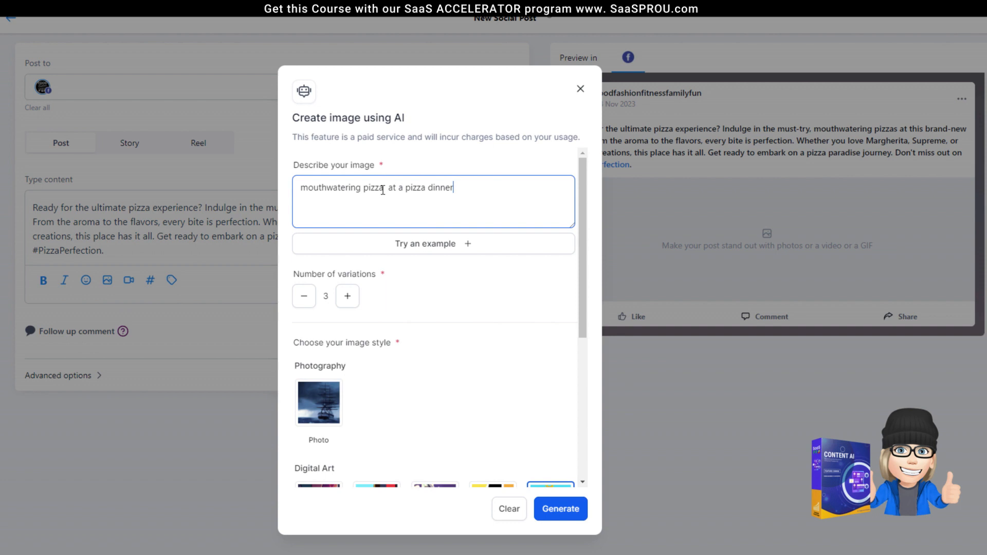
pyautogui.press('BackSpace')
pyautogui.click(301, 188)
pyautogui.write('womman eating a')
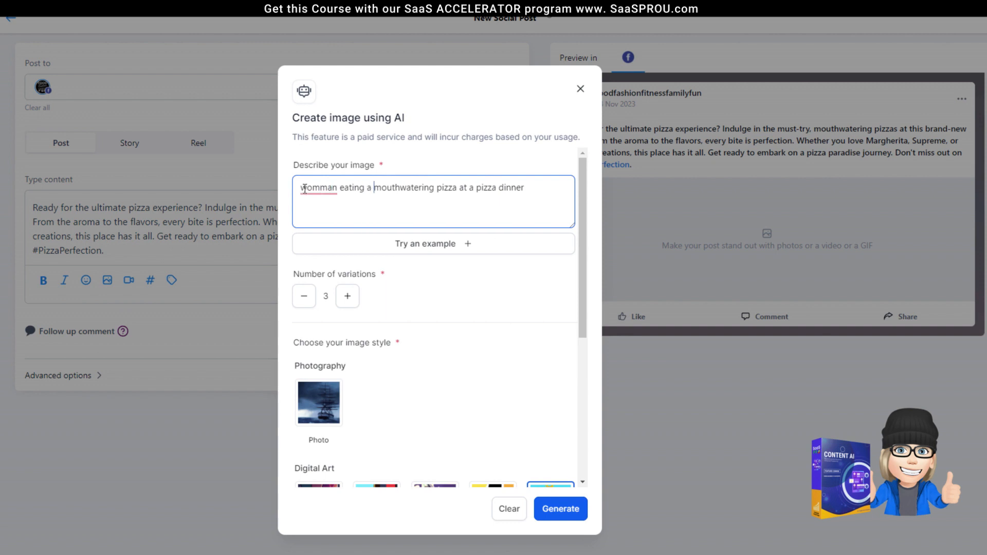
pyautogui.moveTo(308, 188)
pyautogui.click(321, 224)
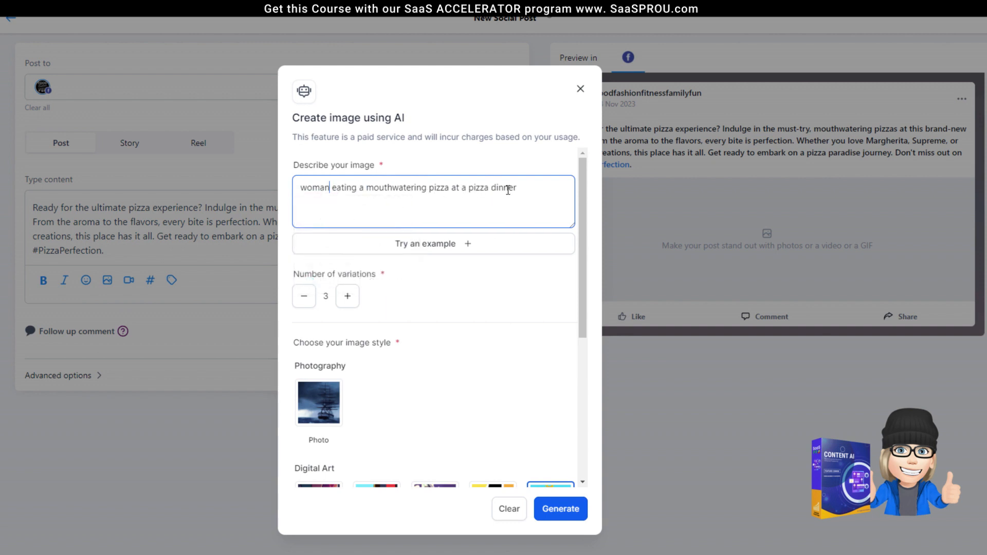
pyautogui.click(324, 400)
pyautogui.click(560, 508)
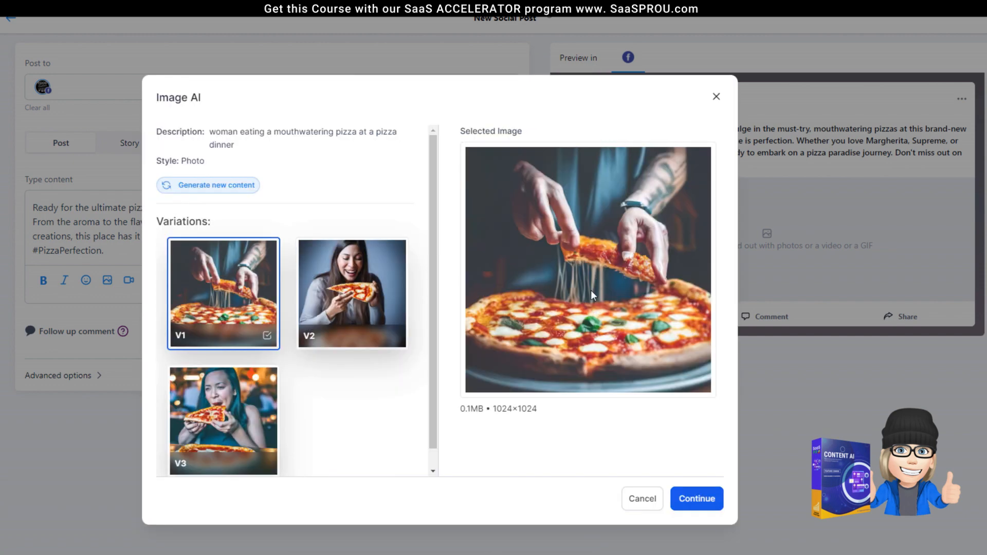
# Compare the three photo variations at full size and close the image results without adding one to the post
pyautogui.click(229, 424)
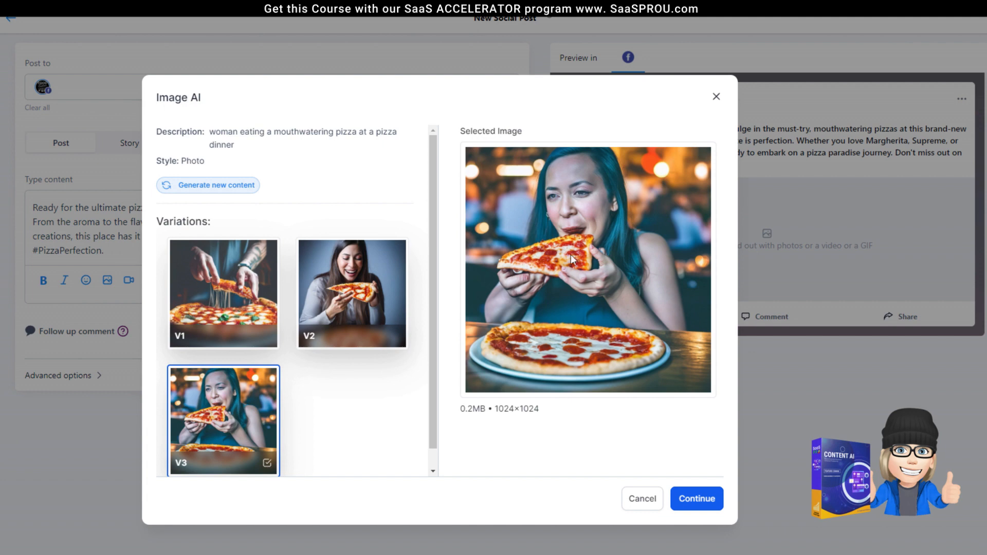
pyautogui.click(354, 291)
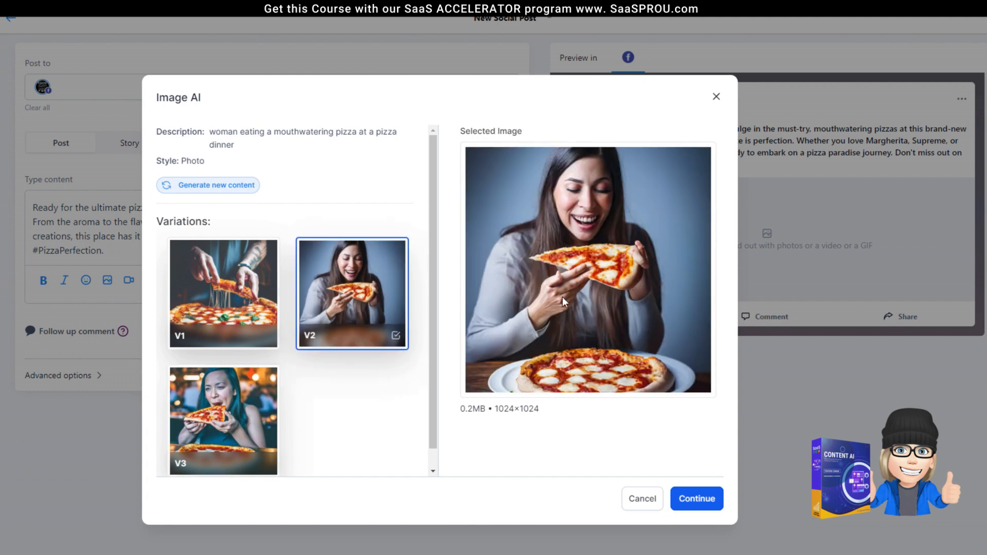
pyautogui.click(224, 291)
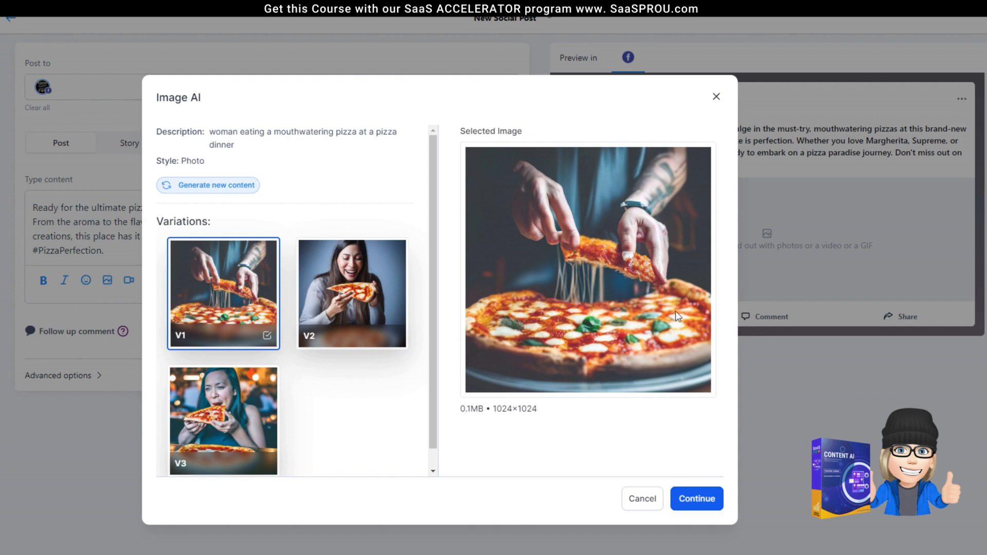
pyautogui.click(716, 97)
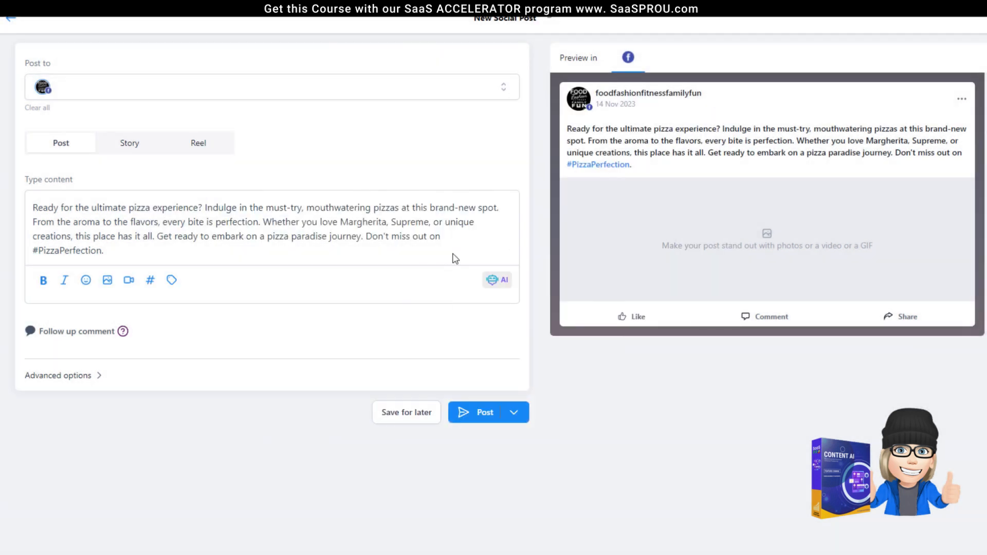
# Generate a Simplify writing version of the post text with AI and close it without applying it
pyautogui.click(504, 280)
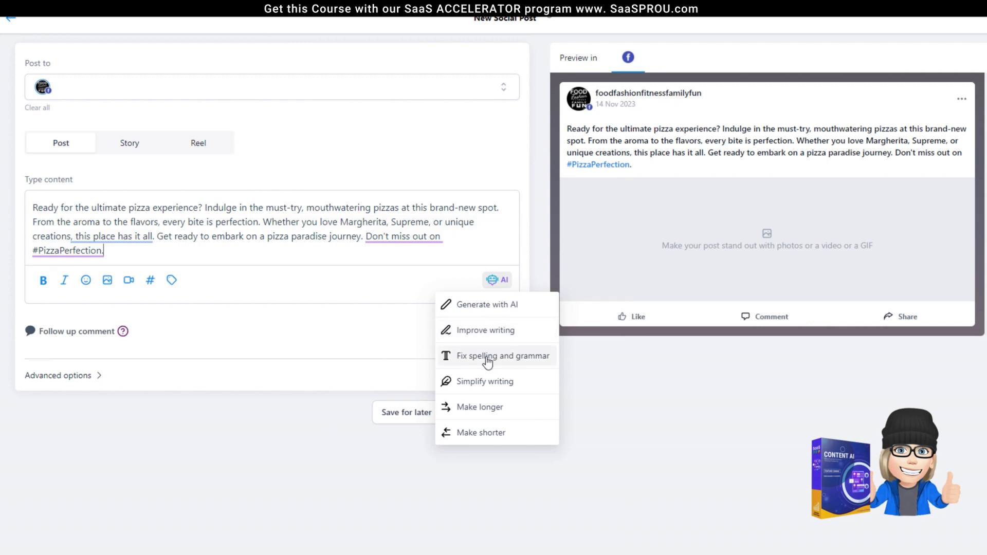
pyautogui.click(474, 382)
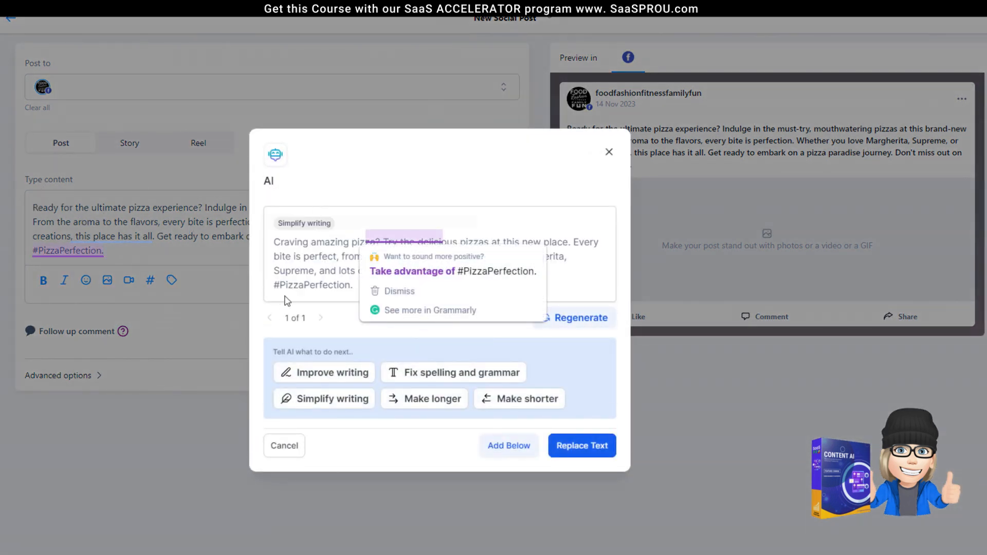
pyautogui.click(608, 152)
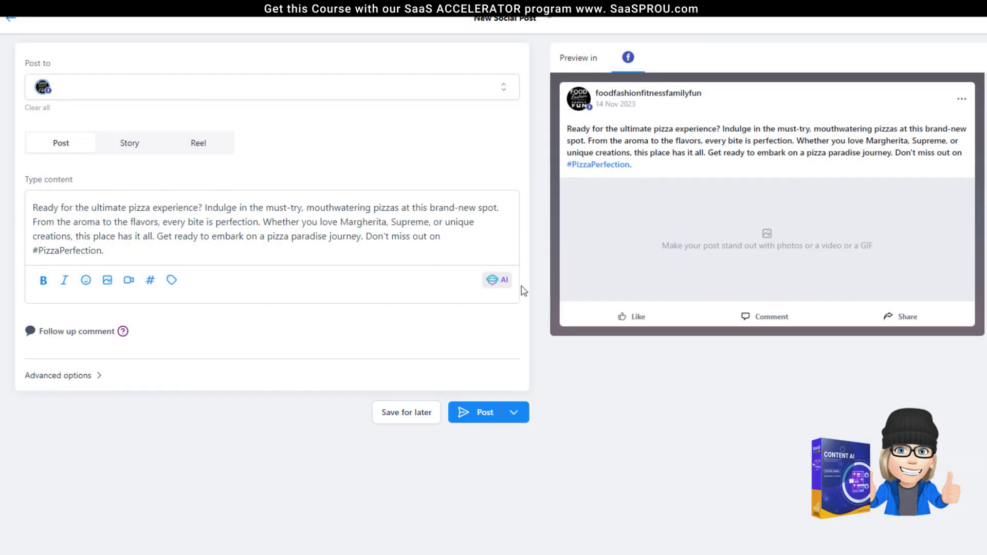
pyautogui.click(495, 285)
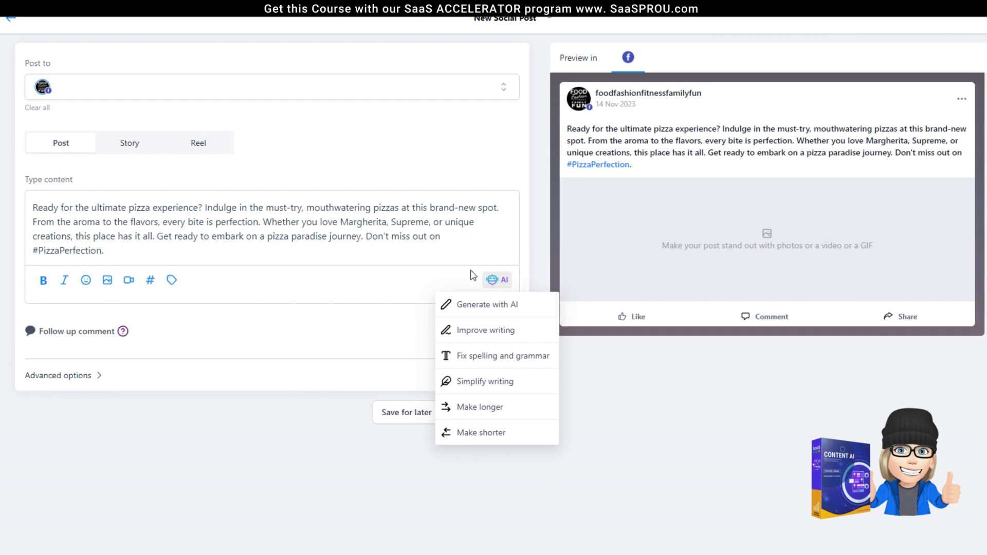
pyautogui.click(106, 279)
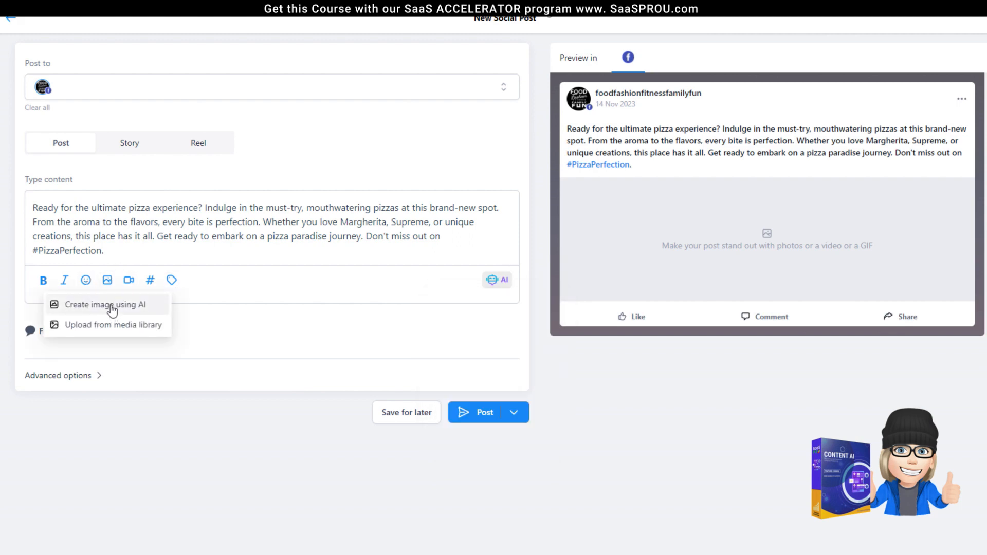
pyautogui.click(201, 242)
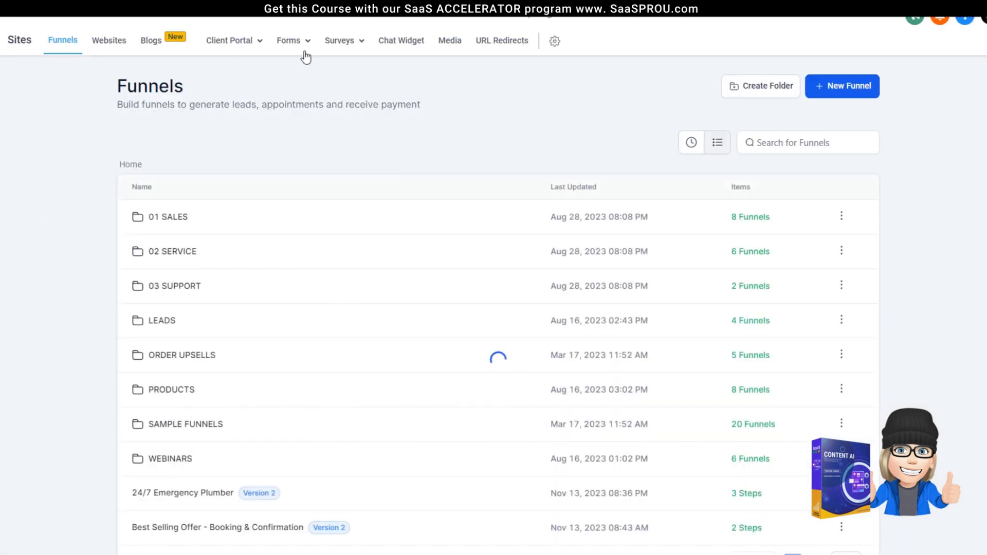
# Open Step 1 of the 24/7 Emergency Plumber funnel in the page editor
pyautogui.scroll(-1, 354, 426)
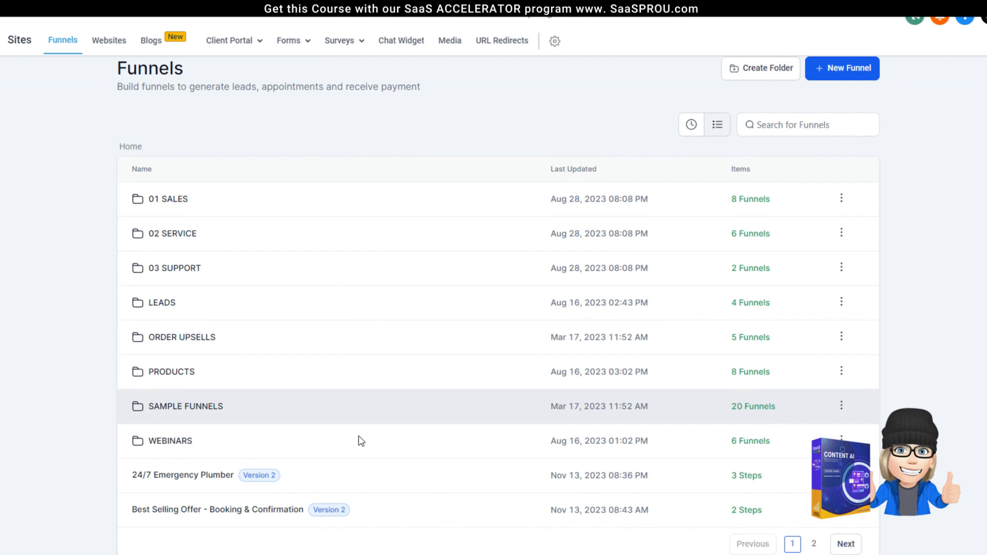
pyautogui.click(205, 476)
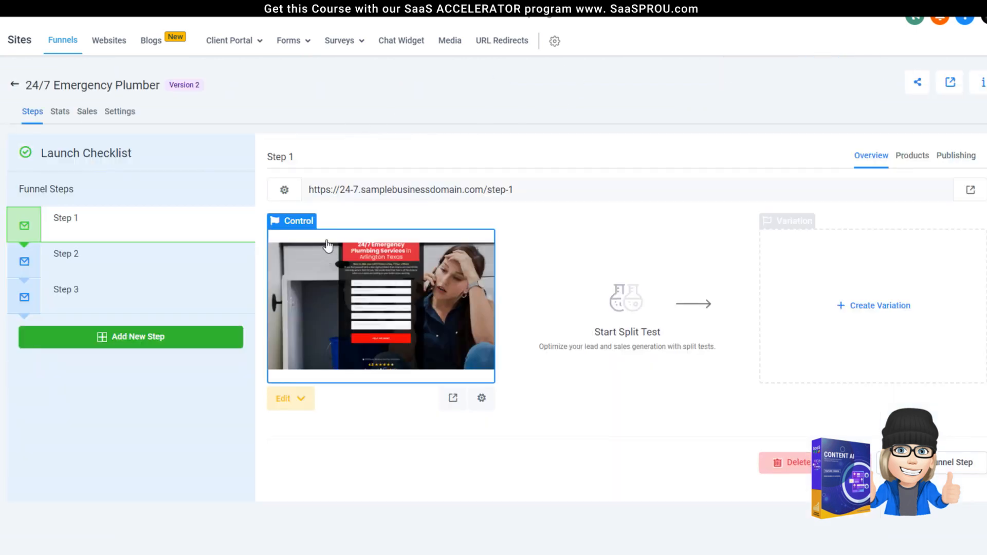
pyautogui.click(301, 401)
pyautogui.click(310, 426)
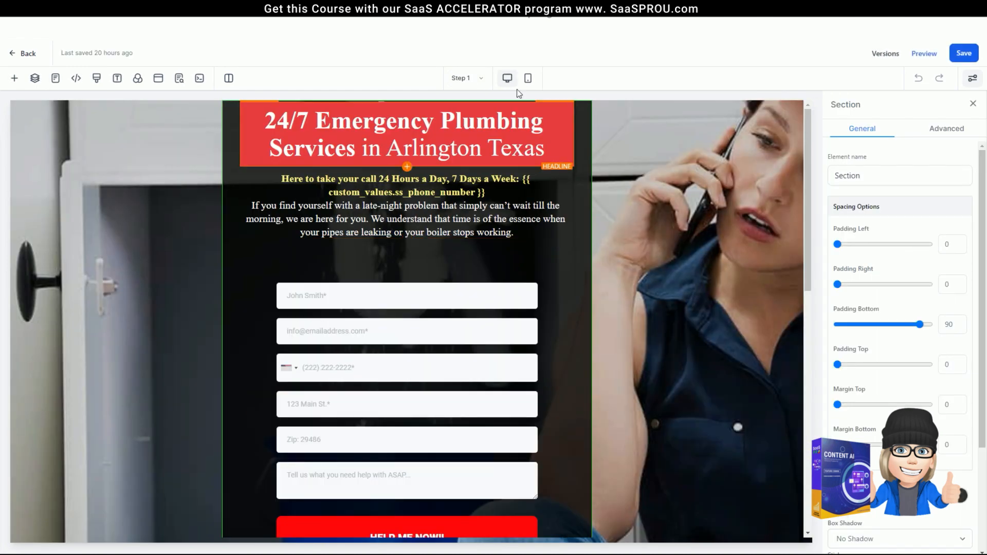
# Generate an Improve writing version of the late-night problem paragraph in the sub headline with AI and close it without replacing the text
pyautogui.click(412, 213)
pyautogui.moveTo(534, 259); pyautogui.dragTo(243, 234)
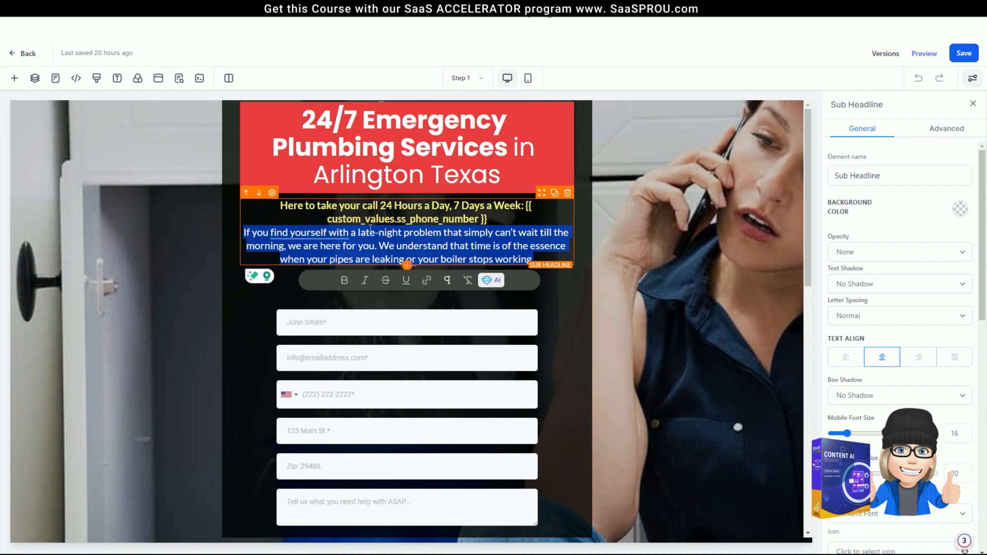
pyautogui.click(491, 280)
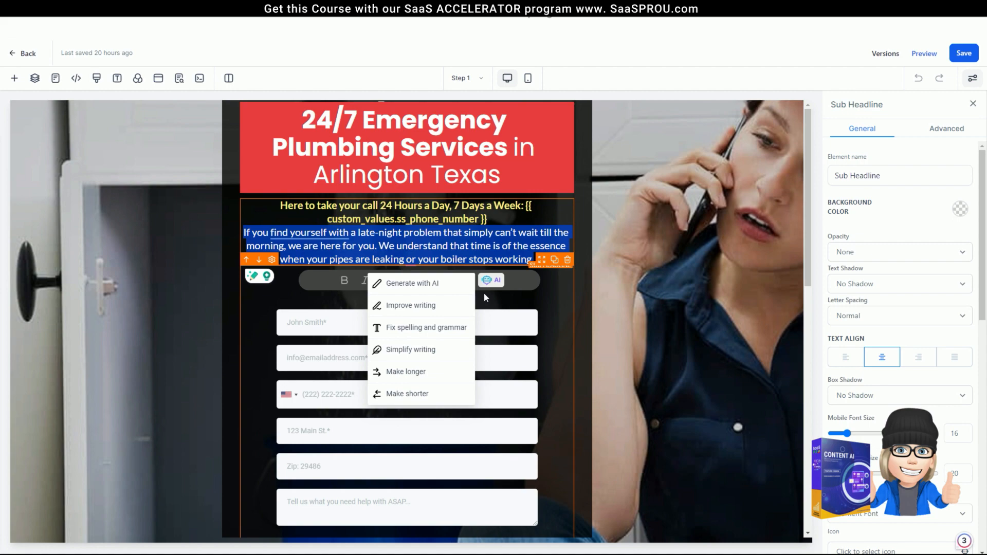
pyautogui.click(408, 307)
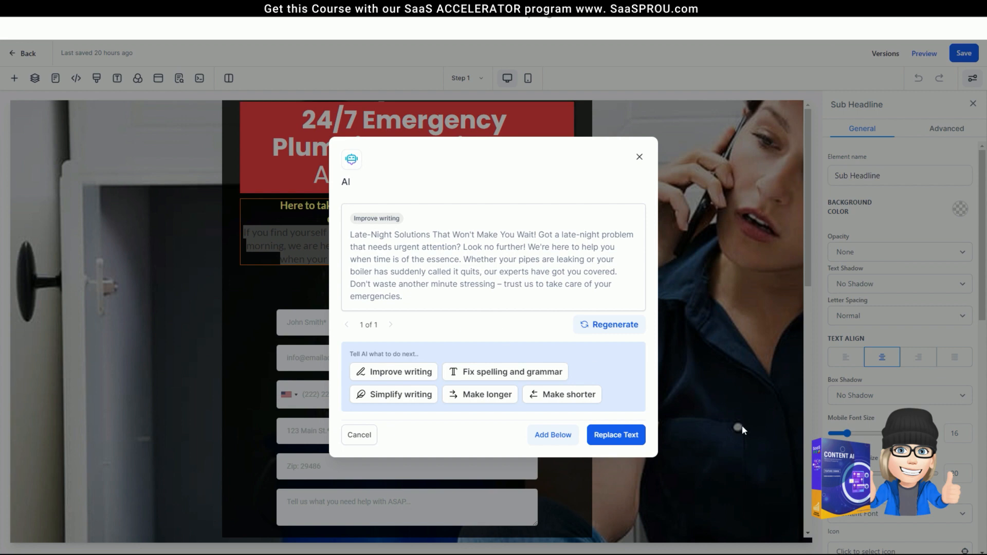
pyautogui.click(639, 157)
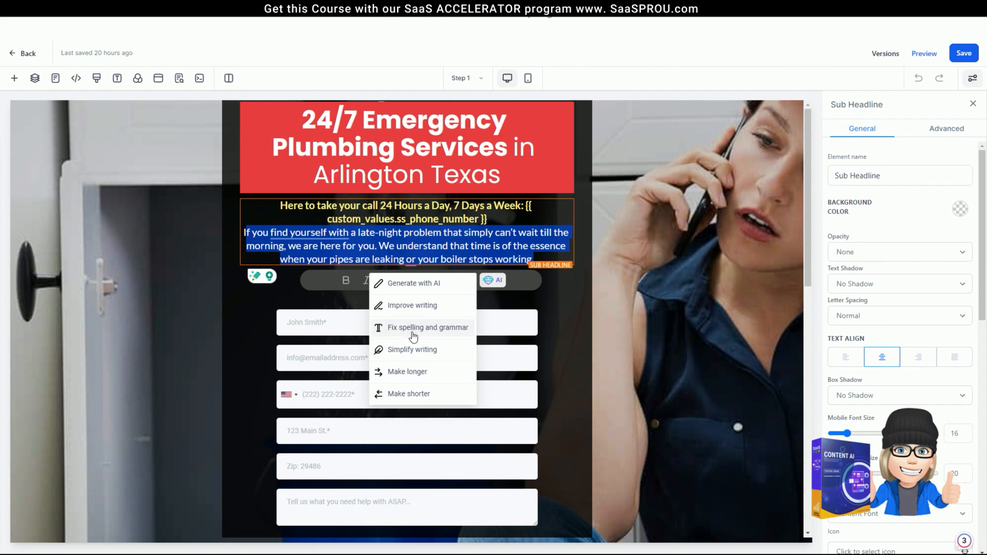
# Generate a Make longer version of the selected sub headline paragraph, look through it, and close it without applying it
pyautogui.click(414, 370)
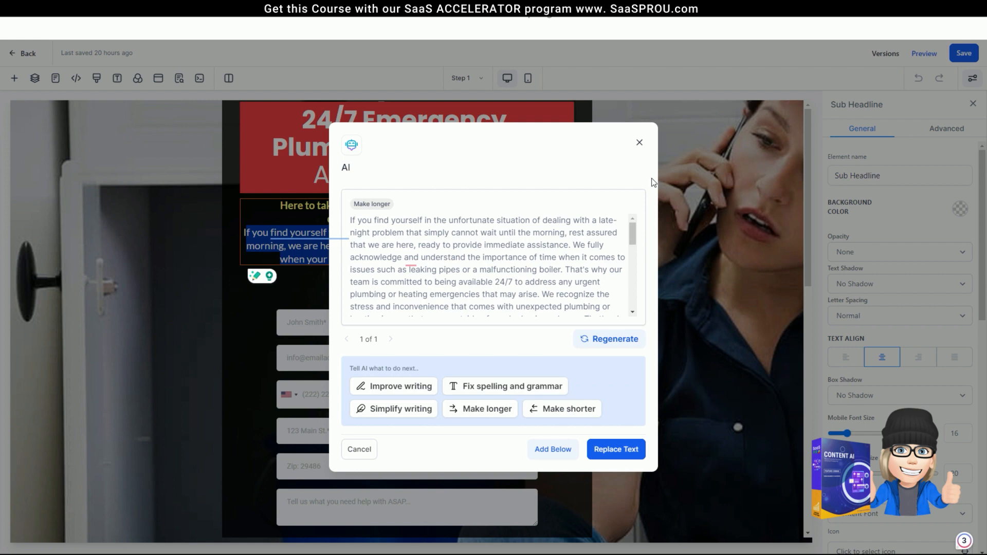
pyautogui.moveTo(633, 226)
pyautogui.mouseDown()
pyautogui.moveTo(627, 292)
pyautogui.moveTo(627, 228)
pyautogui.mouseUp()
pyautogui.click(639, 144)
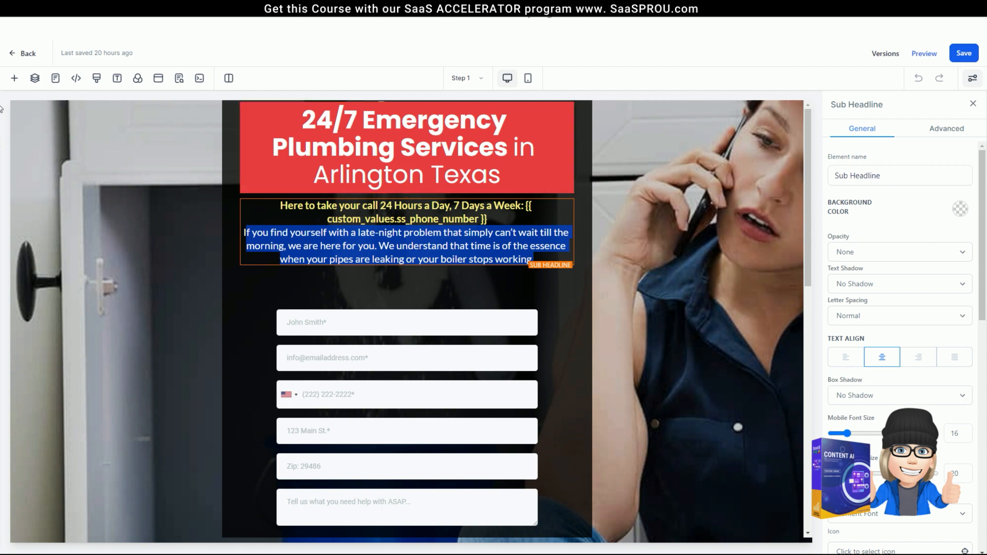
# Leave the funnel page editor and go to the Blogs area of Sites
pyautogui.click(29, 54)
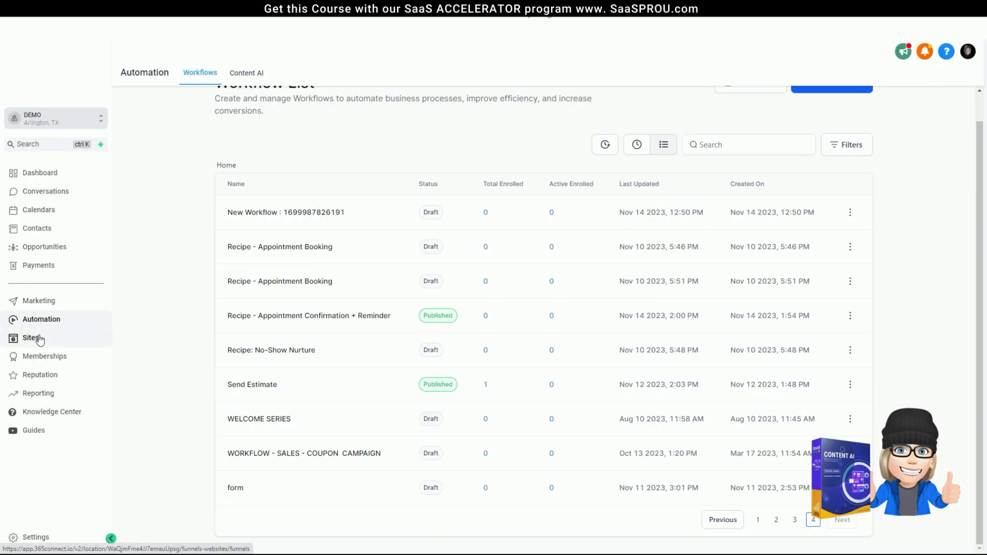
pyautogui.click(39, 301)
pyautogui.click(47, 343)
pyautogui.click(247, 76)
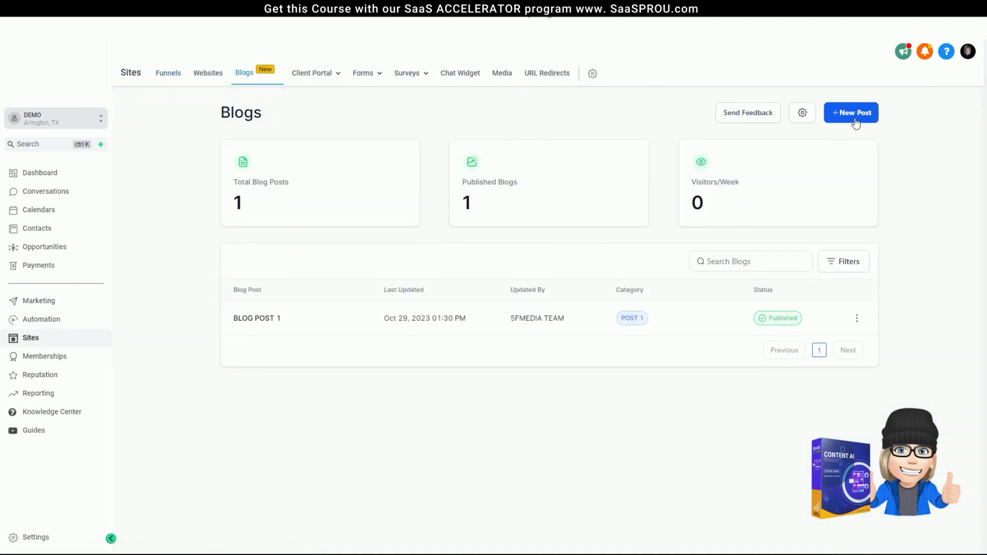
# Start a new blog post and choose burger recipe.png from the media library as its cover image
pyautogui.click(855, 123)
pyautogui.click(639, 400)
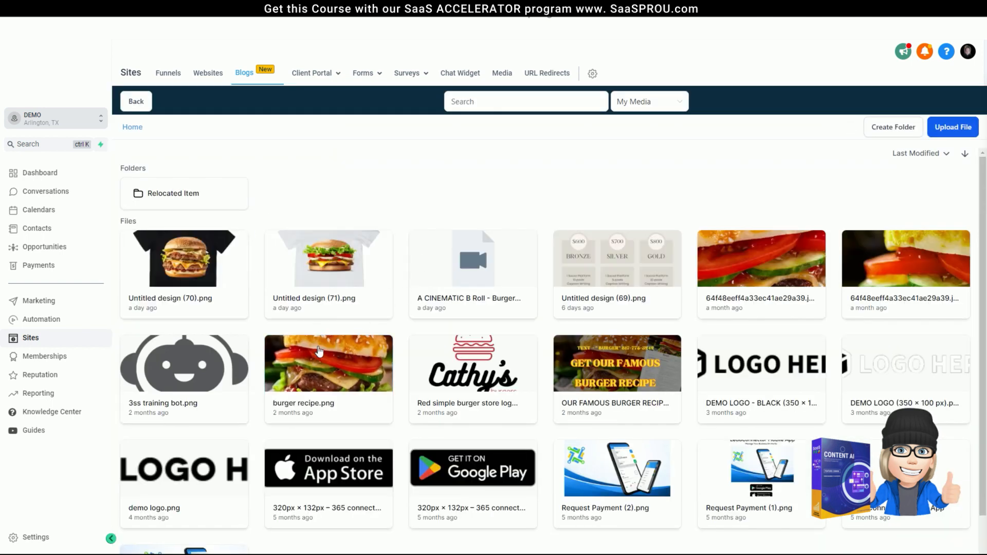
pyautogui.click(318, 351)
# Enter "Top 10 Best Burgers in Texas" as the blog post's title, description and cover image alt text, and create the post
pyautogui.click(449, 214)
pyautogui.write('Top 10 Bes')
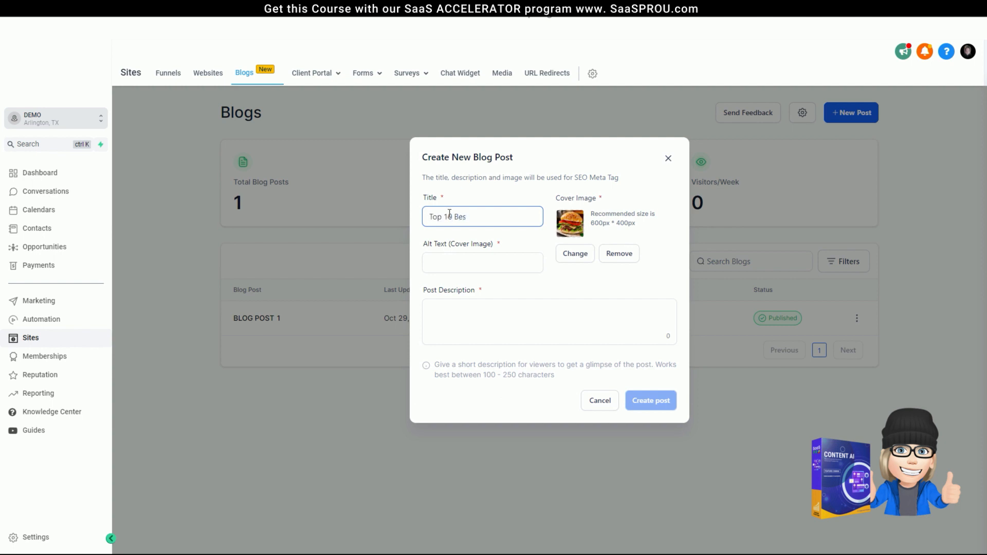
pyautogui.write('st Burgers in Texas')
pyautogui.click(450, 263)
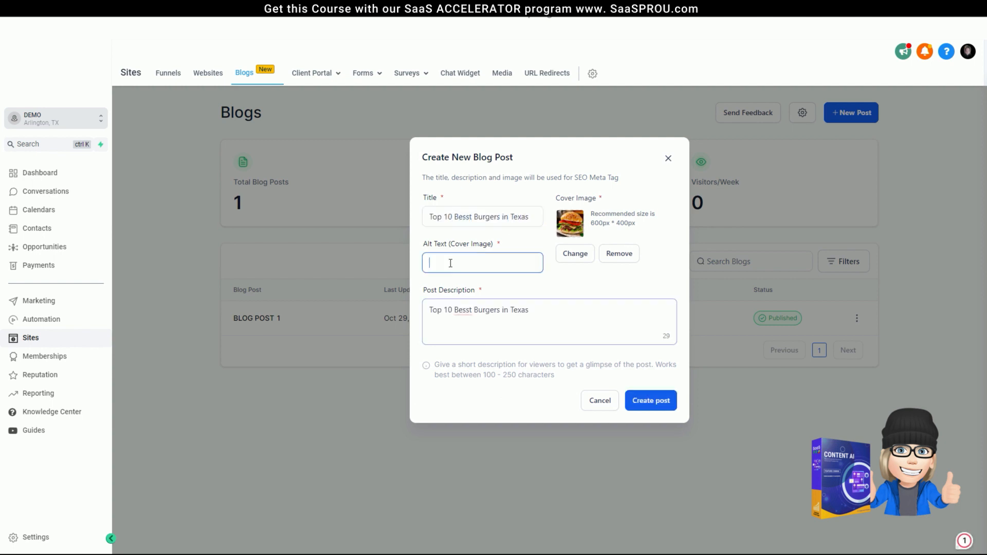
pyautogui.write('Top 10 Besst Burgers in Texas')
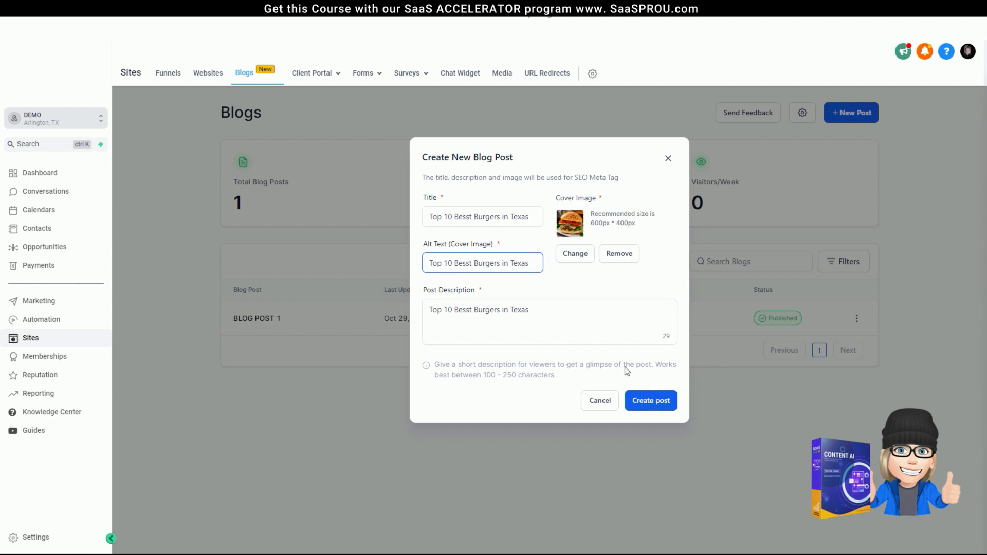
pyautogui.click(649, 400)
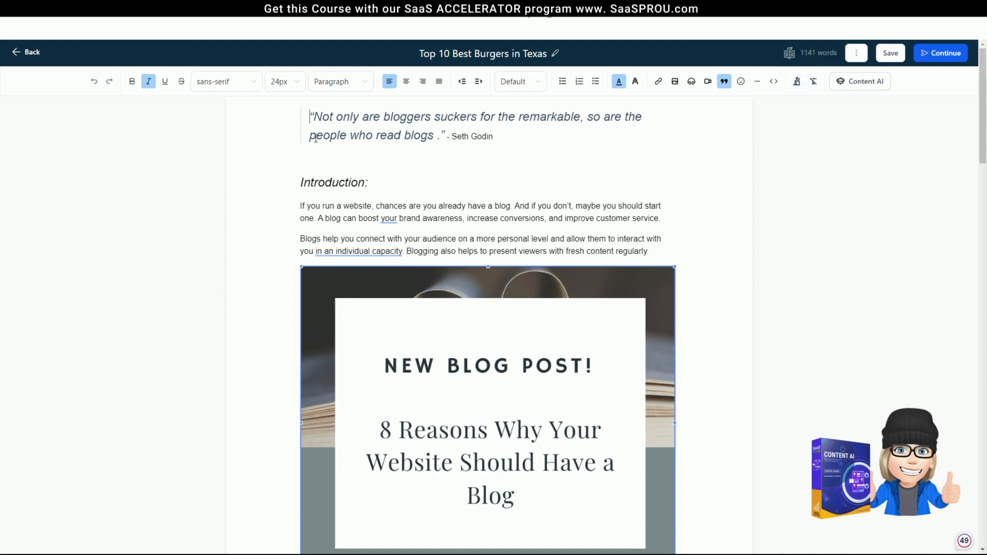
# Open Content AI with both introduction paragraphs selected, choosing the Introduction type and entering the content title "top 10 Pizza places in Texas"
pyautogui.moveTo(300, 205); pyautogui.dragTo(649, 251)
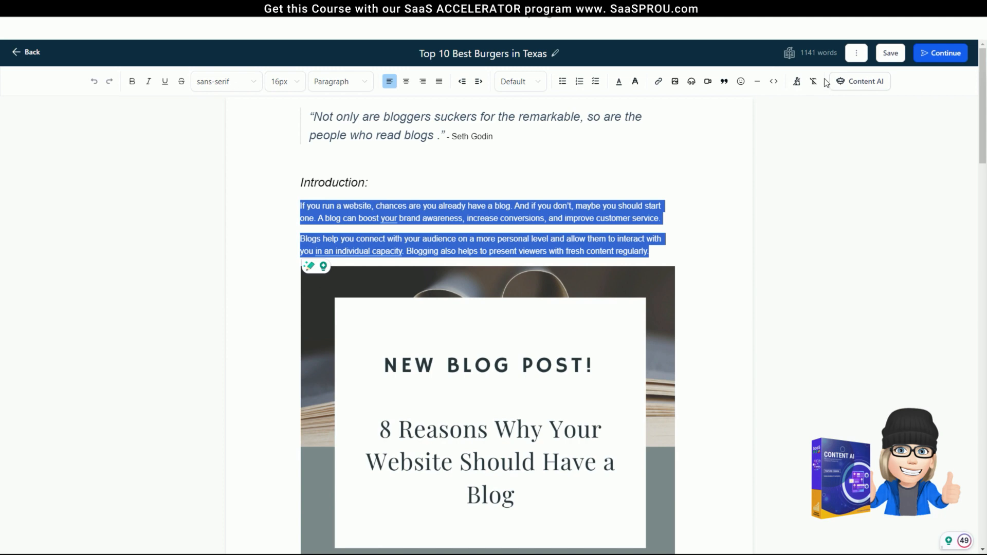
pyautogui.click(843, 81)
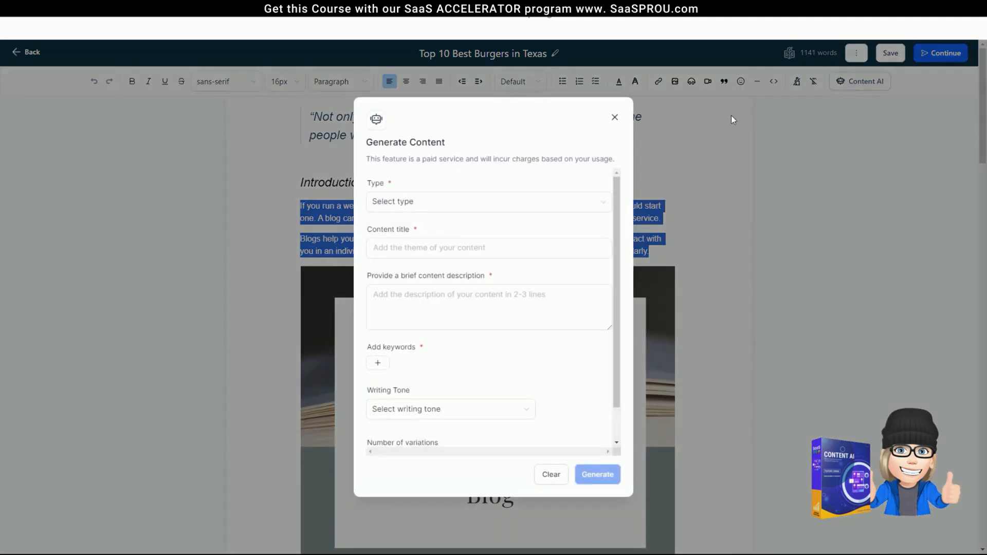
pyautogui.click(400, 207)
pyautogui.click(391, 261)
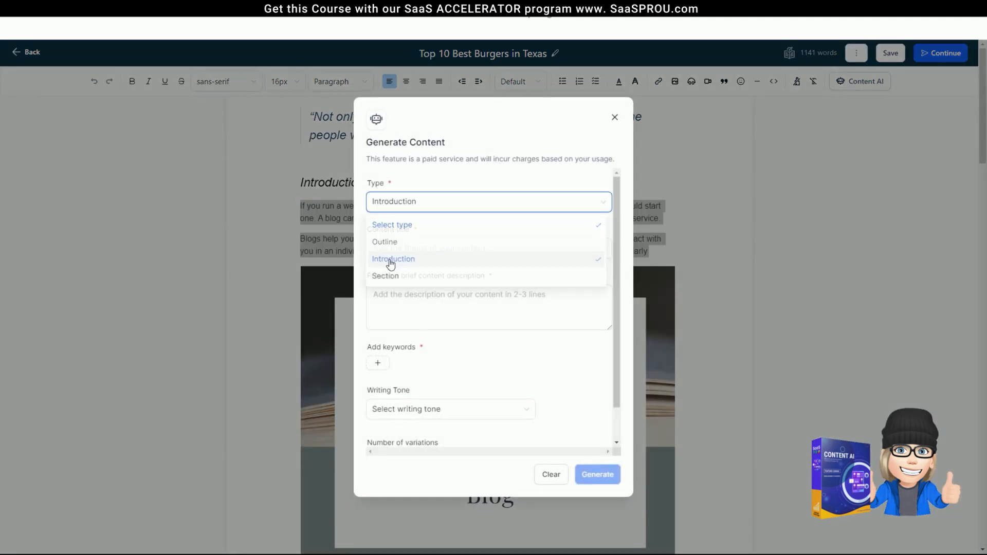
pyautogui.click(407, 249)
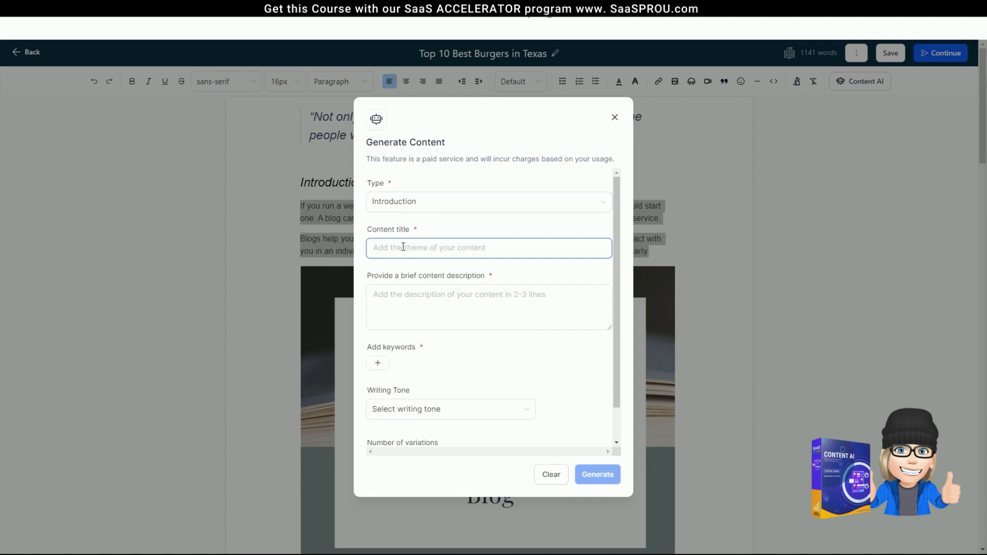
pyautogui.write('top 10 Pizza plac')
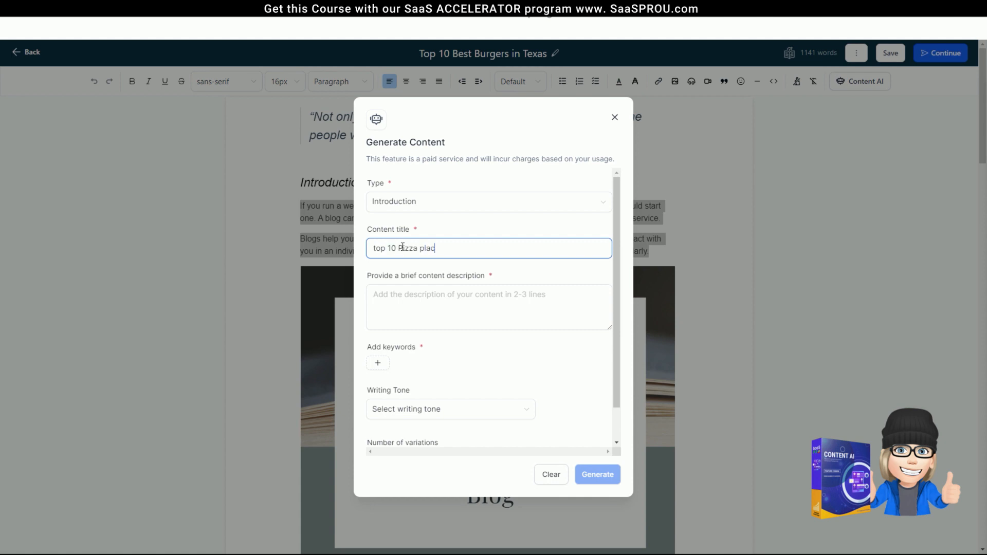
pyautogui.write('in Texas')
# Enter "Top 10 Besst Burgers in Texas" as the brief content description
pyautogui.click(423, 296)
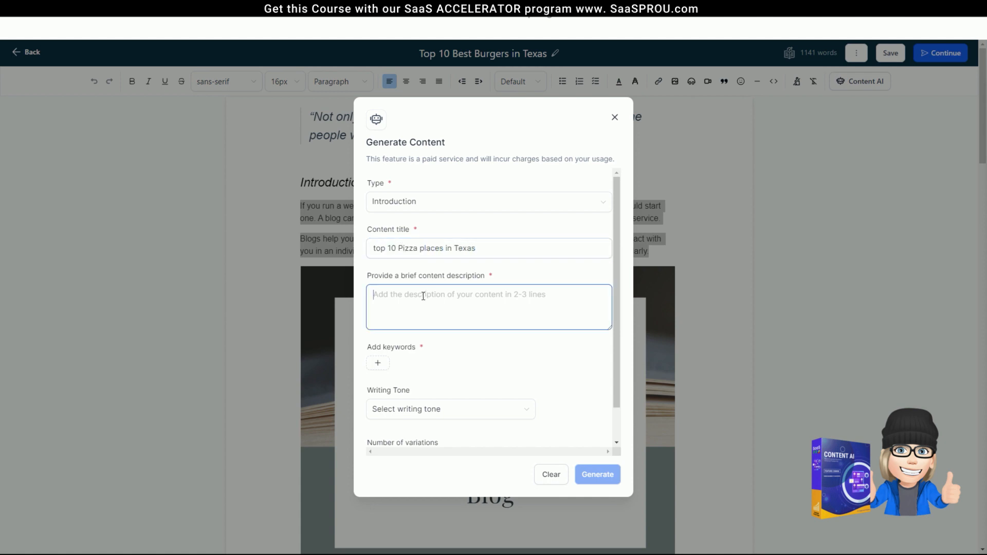
pyautogui.tripleClick(420, 249)
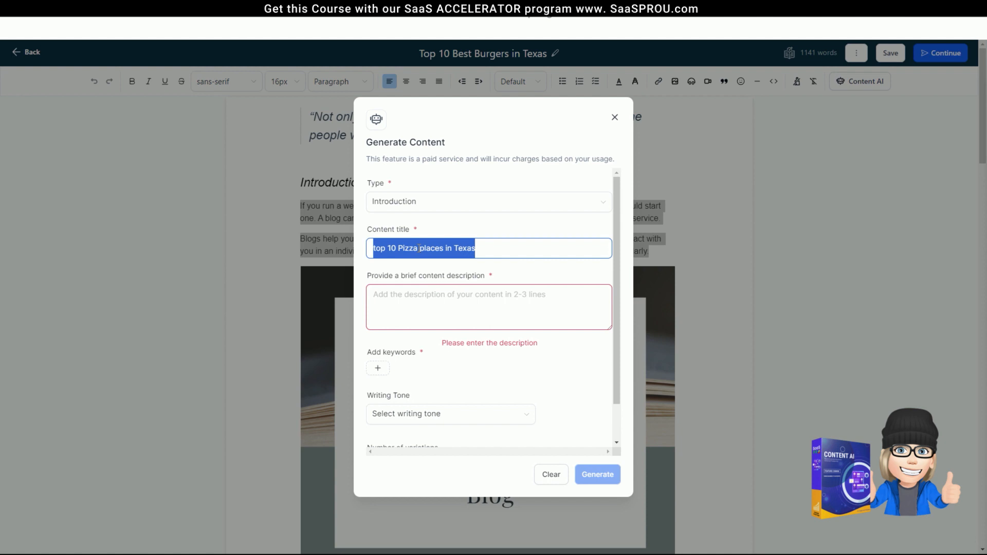
pyautogui.click(393, 300)
pyautogui.write('Top 10 Besst Burgers in Texas')
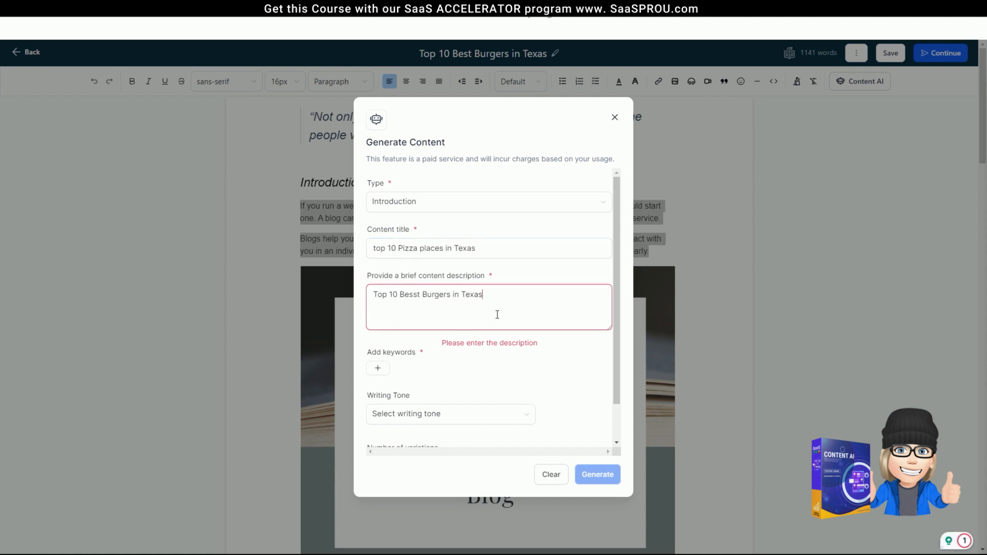
# Set the writing tone to Excited, add the keyword "pizza" and generate the introduction content
pyautogui.scroll(-1, 389, 354)
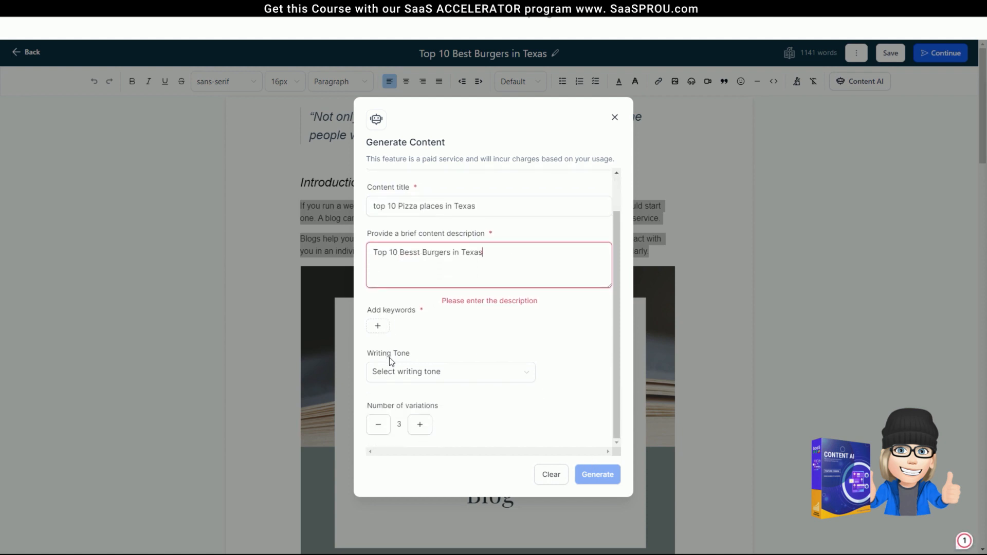
pyautogui.click(409, 374)
pyautogui.click(385, 447)
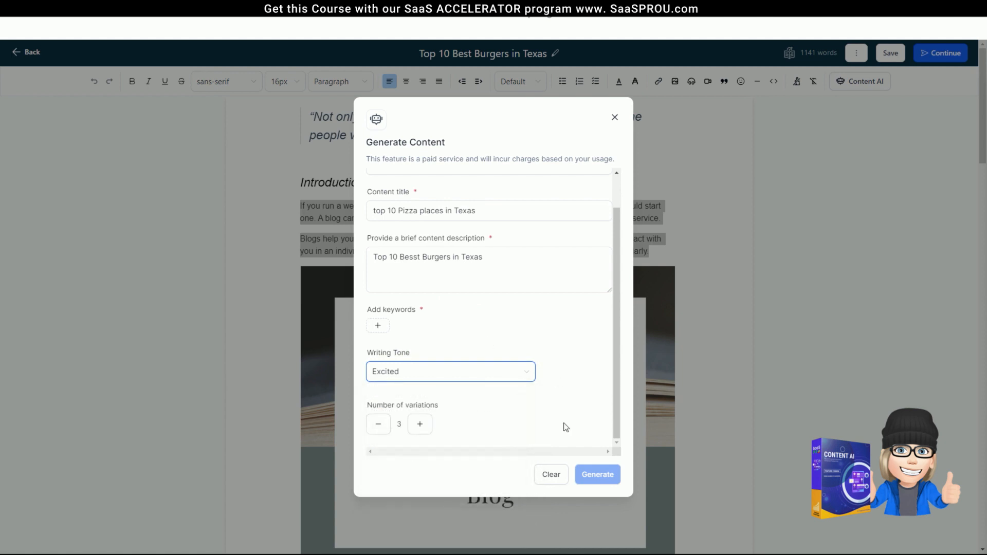
pyautogui.click(383, 325)
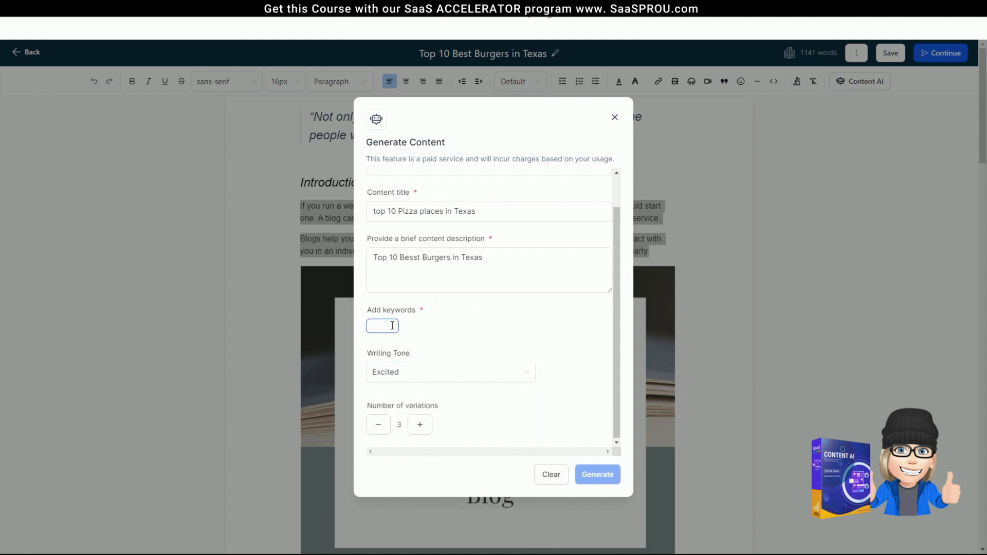
pyautogui.write('pizza')
pyautogui.press('Return')
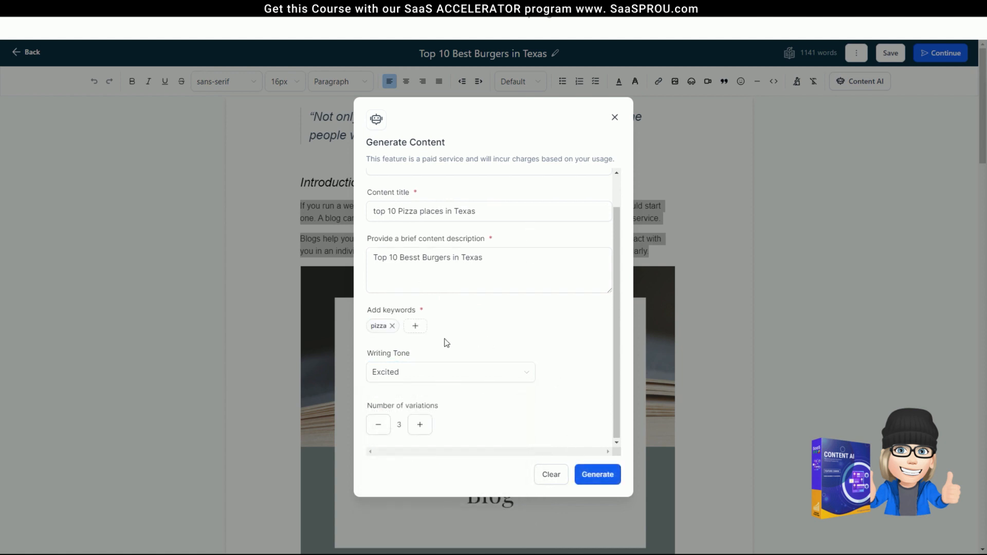
pyautogui.click(611, 475)
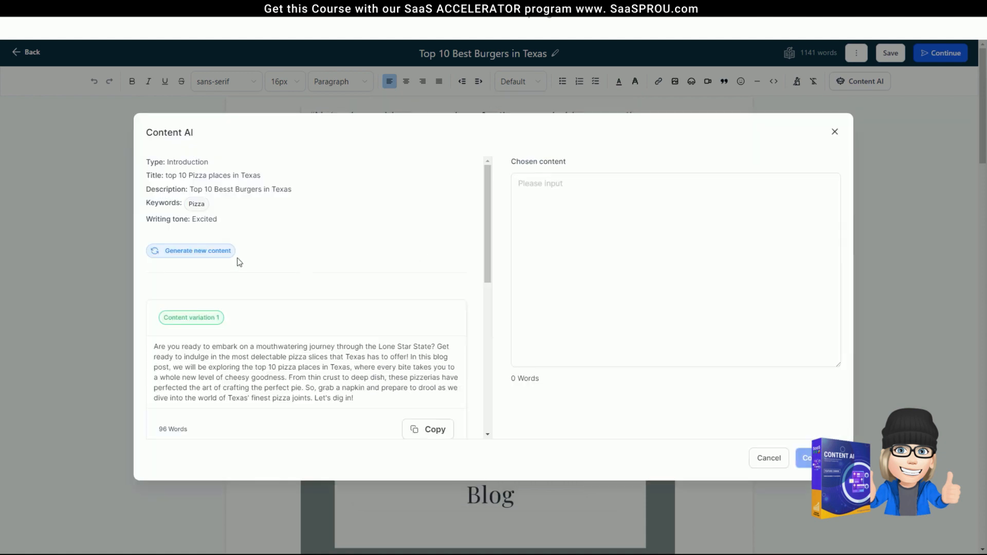
# Look through the generated introduction variations and close them without choosing one
pyautogui.scroll(-1, 233, 401)
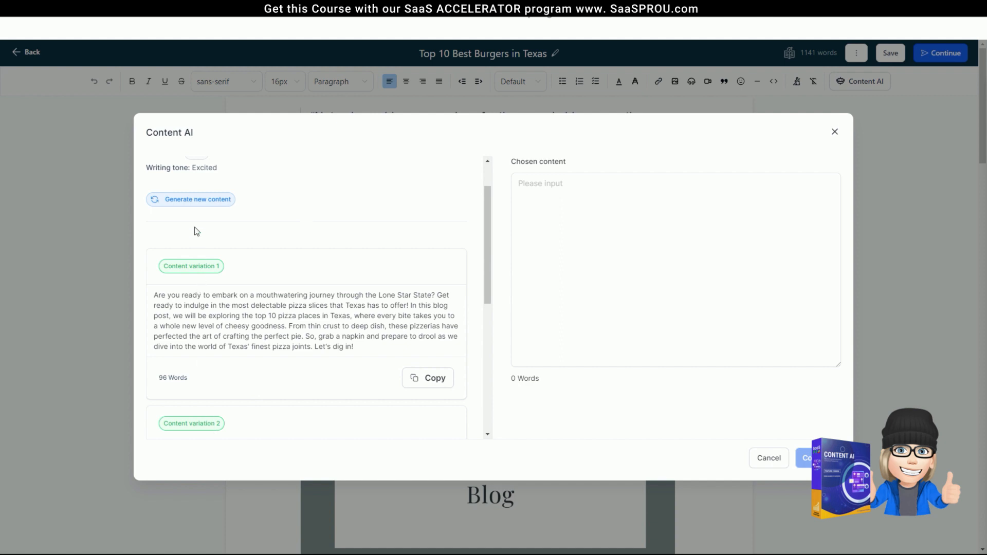
pyautogui.scroll(-4, 214, 345)
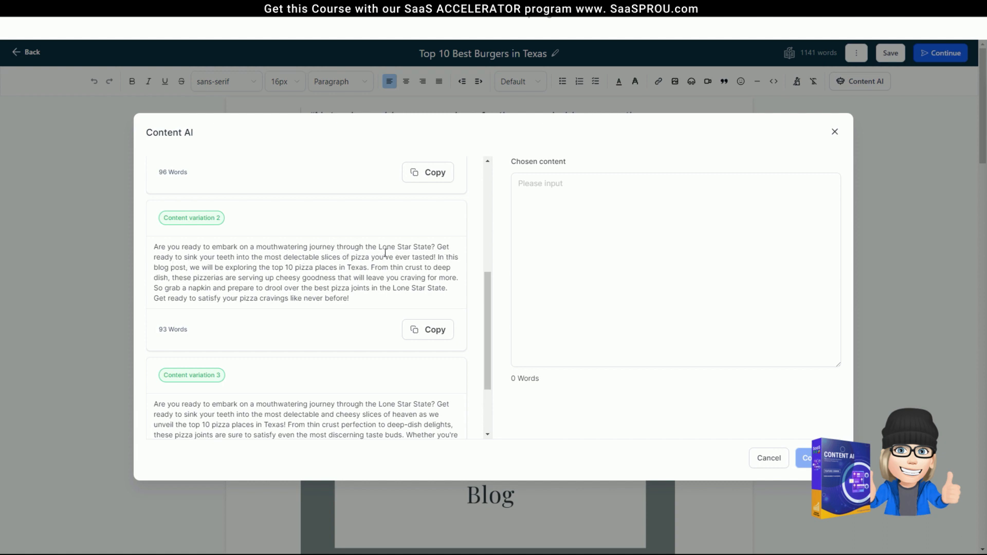
pyautogui.scroll(-2, 357, 383)
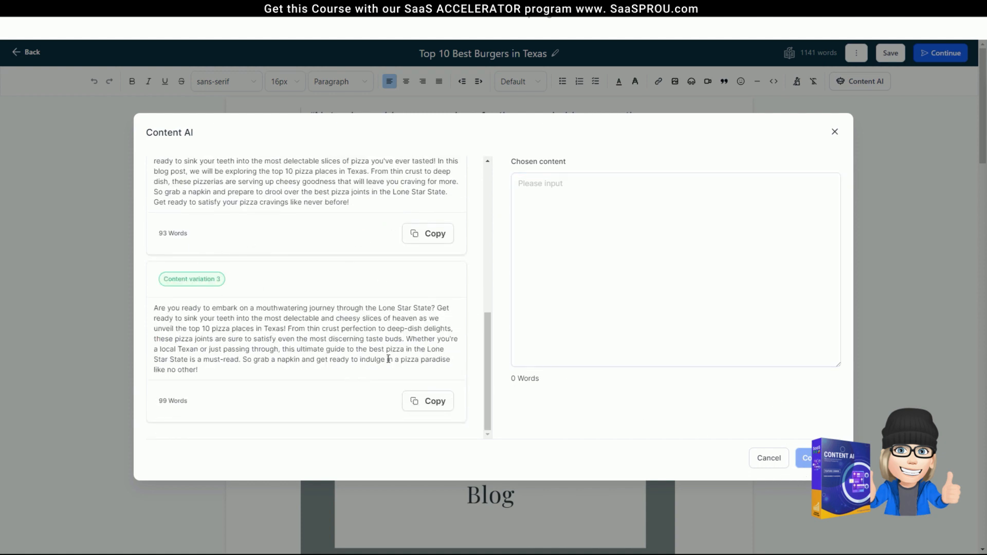
pyautogui.click(835, 132)
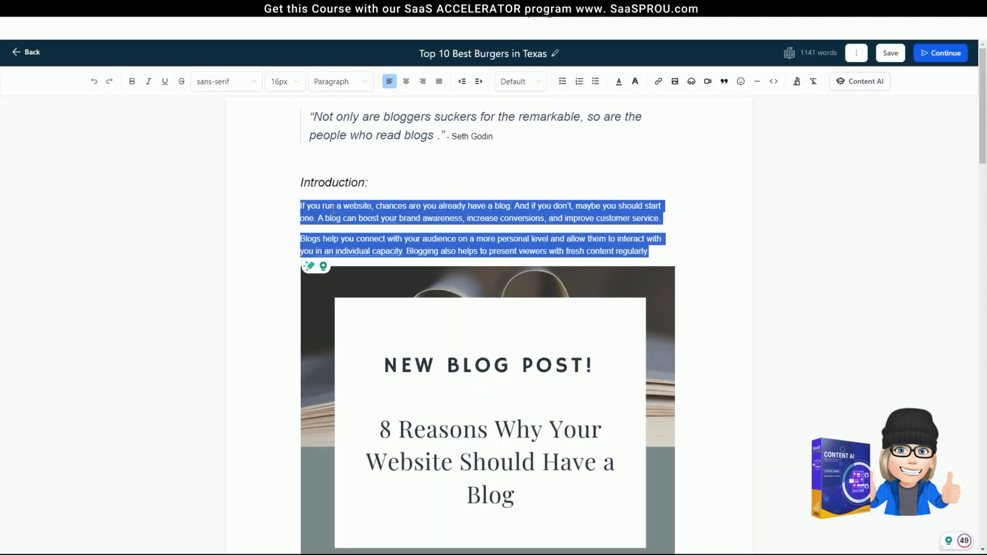
pyautogui.click(377, 194)
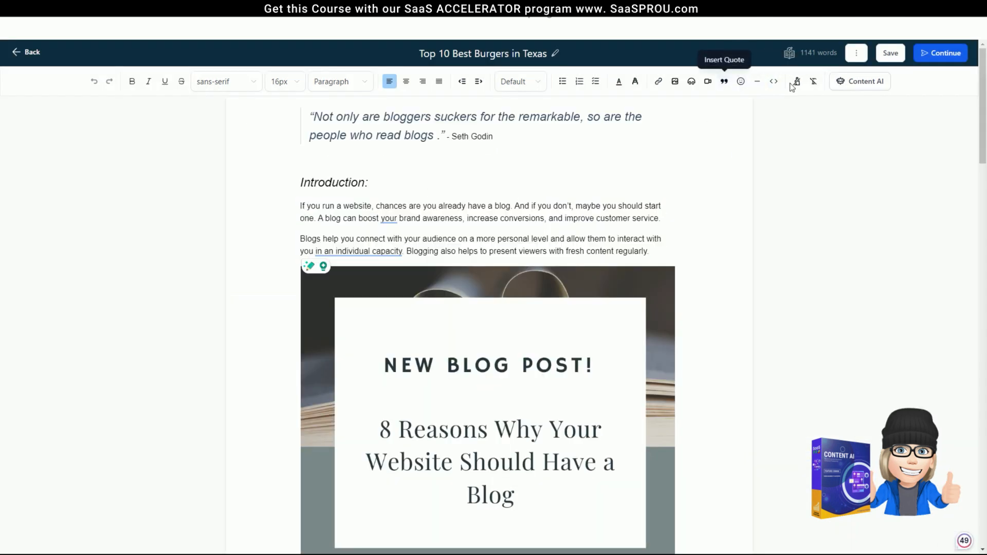
pyautogui.click(849, 86)
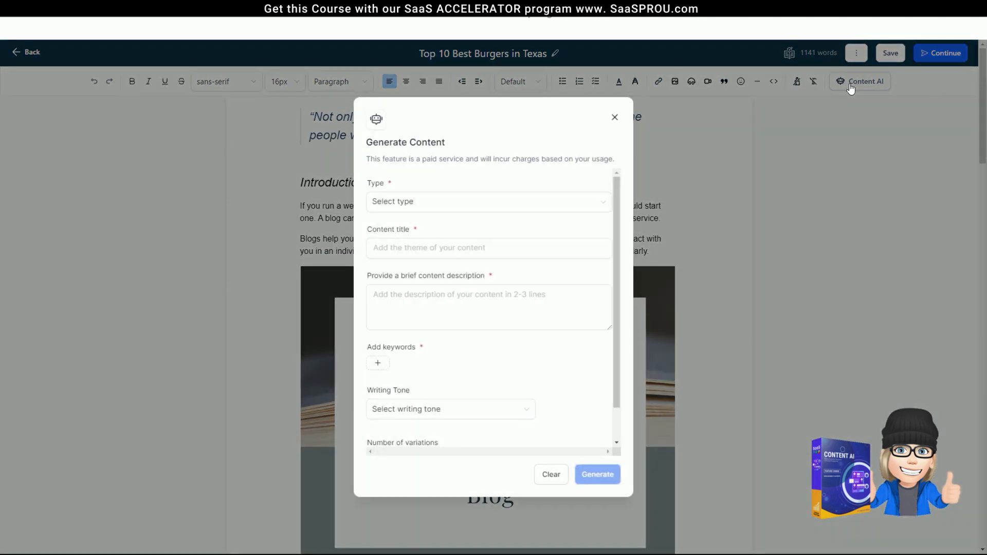
pyautogui.click(615, 117)
pyautogui.tripleClick(589, 214)
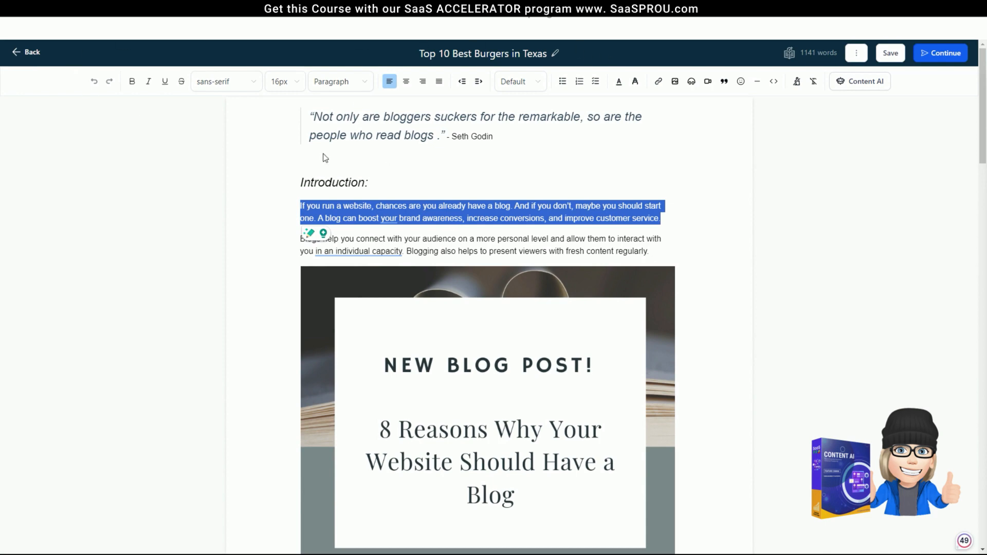
# Leave the editor, go to the Blogs area of Sites and reopen the Top 10 Best Burgers in Texas draft for editing
pyautogui.click(28, 53)
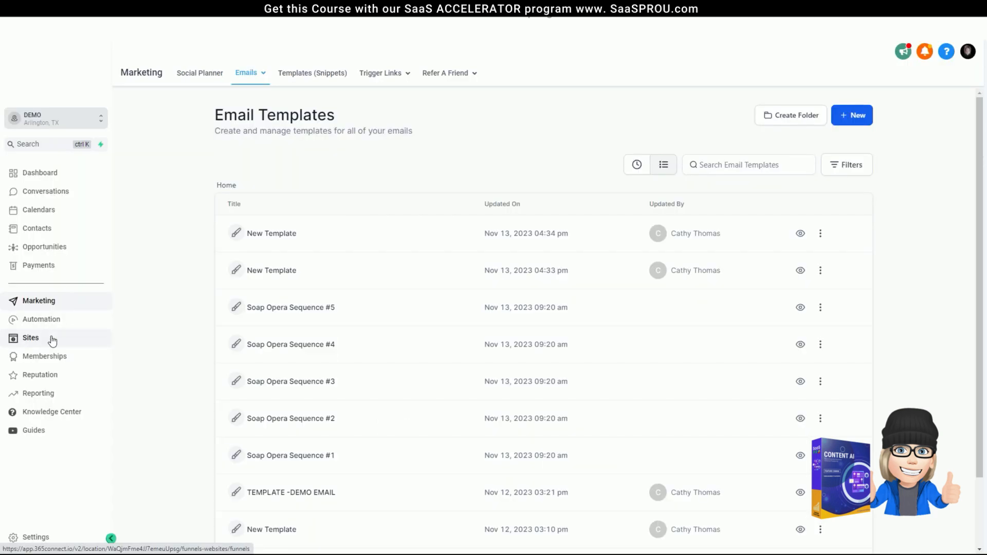
pyautogui.click(42, 340)
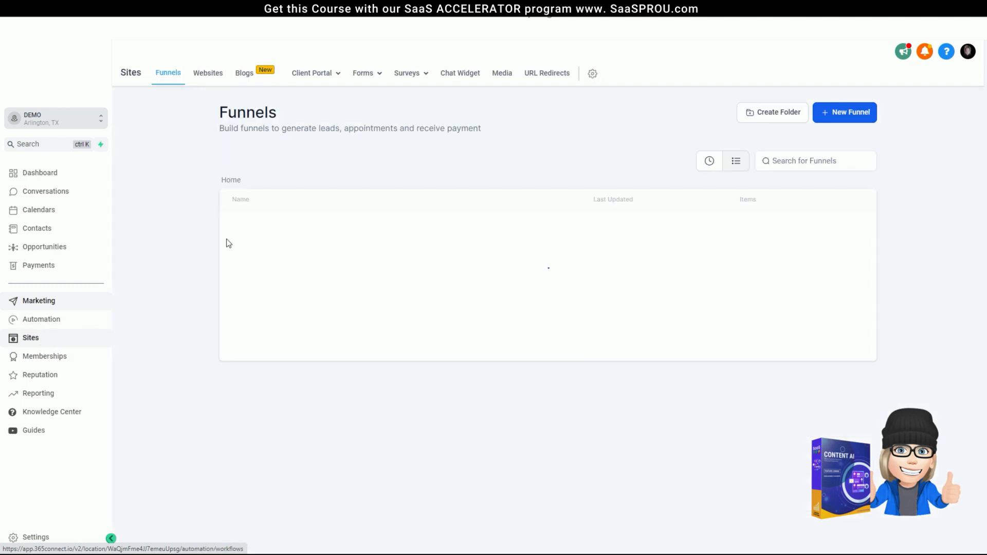
pyautogui.click(245, 74)
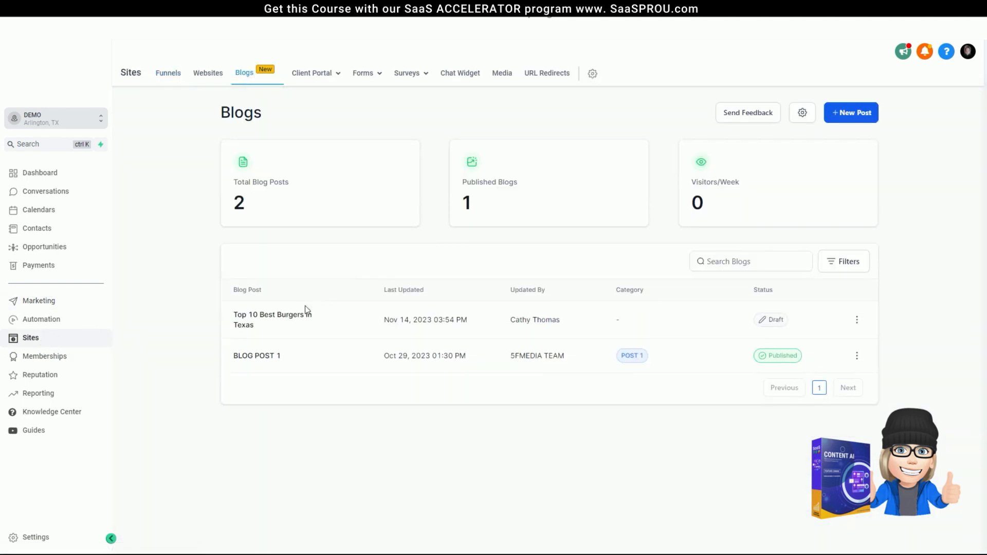
pyautogui.click(856, 320)
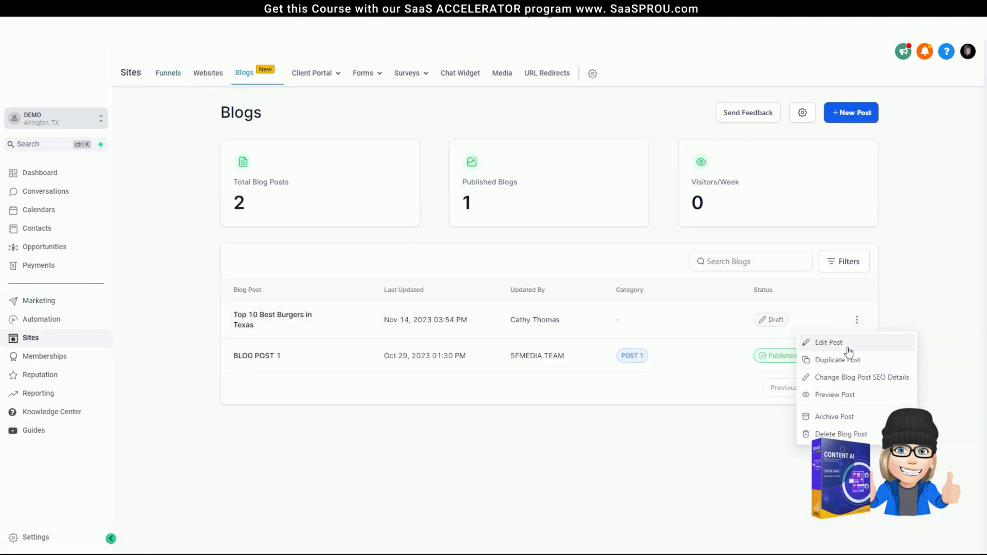
pyautogui.click(822, 342)
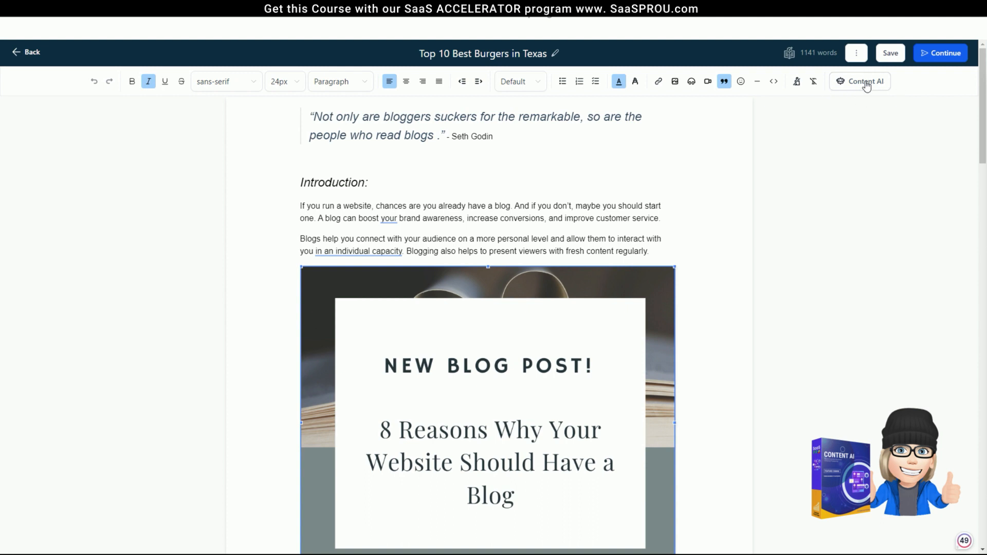
# Leave the blog editor and open the New Template last updated Nov 12, 2023 03:10 pm from page 2 of the marketing email templates
pyautogui.click(32, 53)
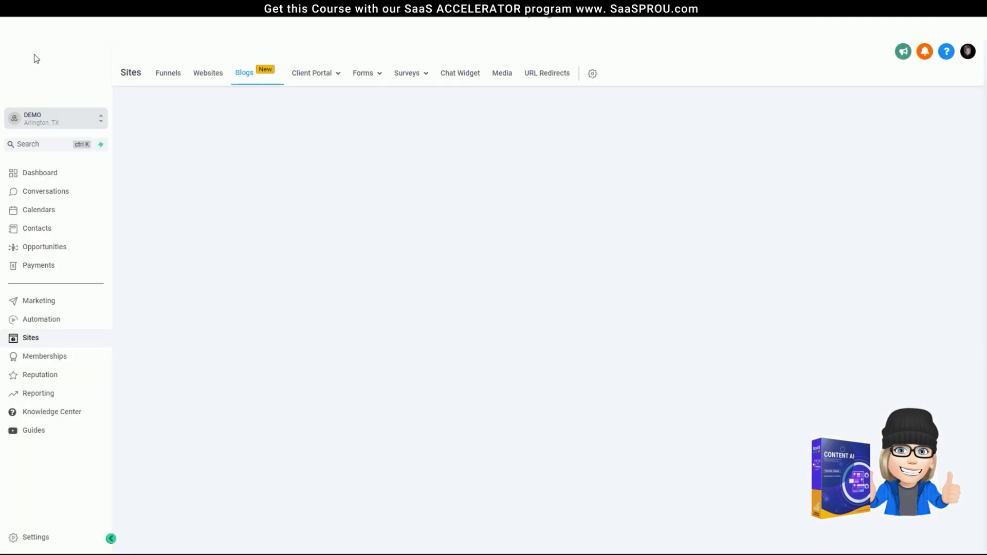
pyautogui.moveTo(324, 77)
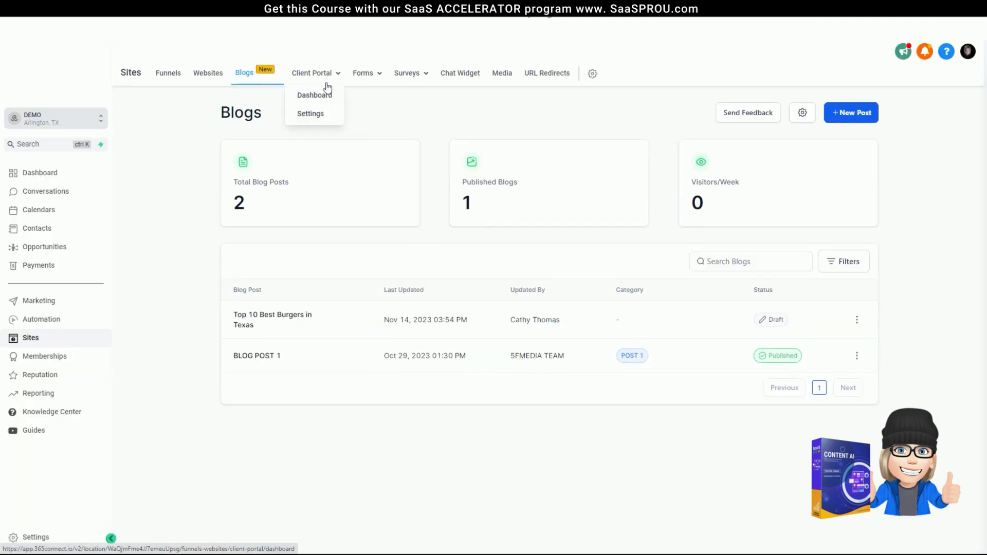
pyautogui.click(38, 301)
pyautogui.moveTo(257, 73)
pyautogui.click(250, 115)
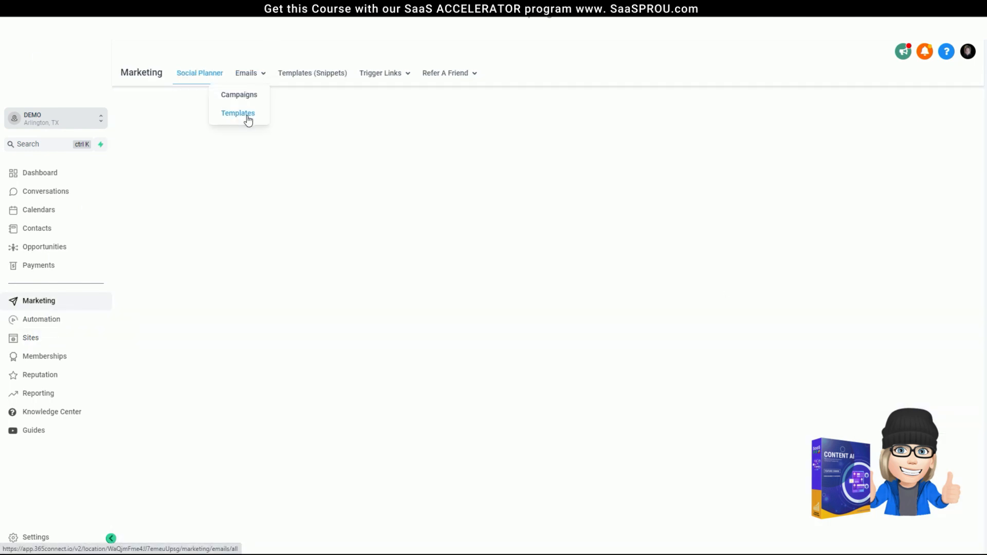
pyautogui.scroll(-2, 478, 463)
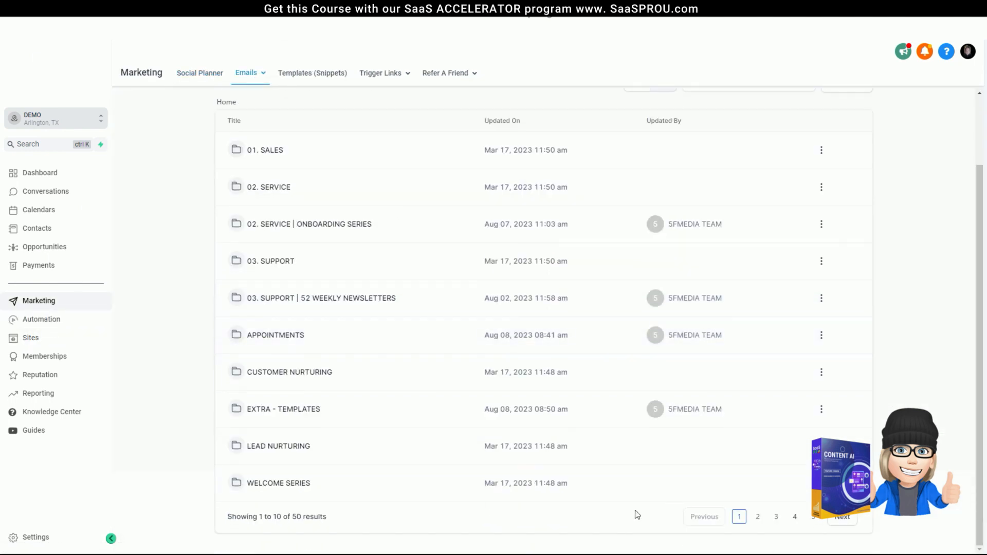
pyautogui.click(757, 517)
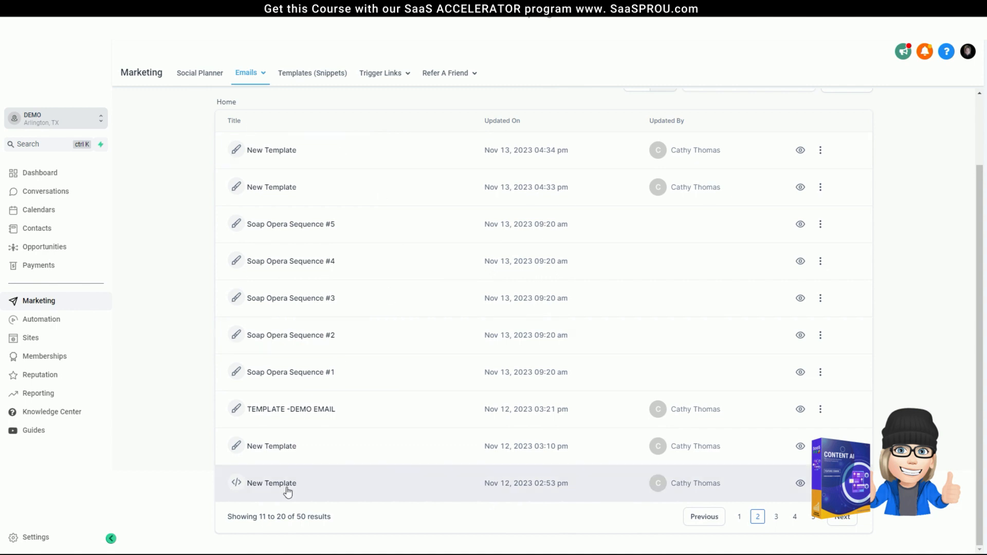
pyautogui.click(283, 446)
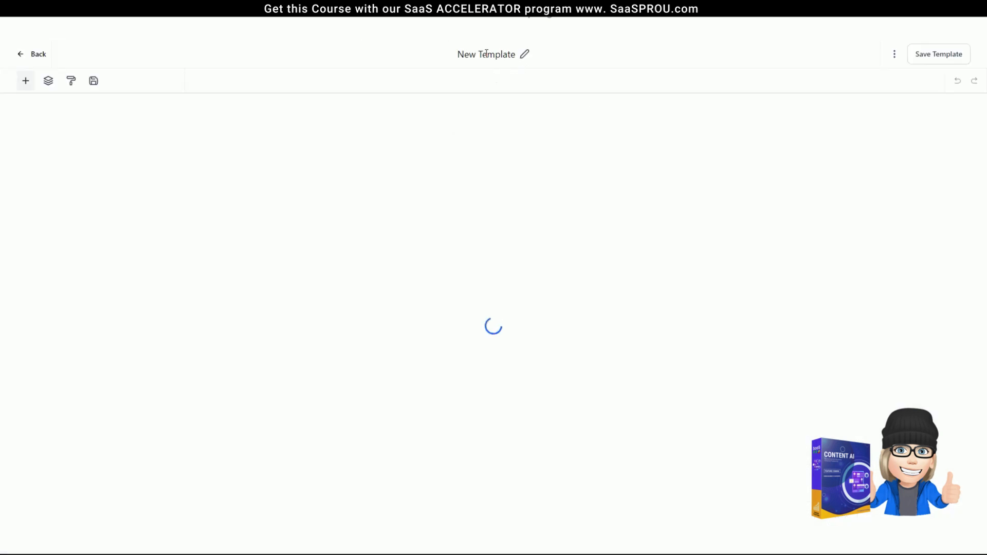
pyautogui.doubleClick(576, 130)
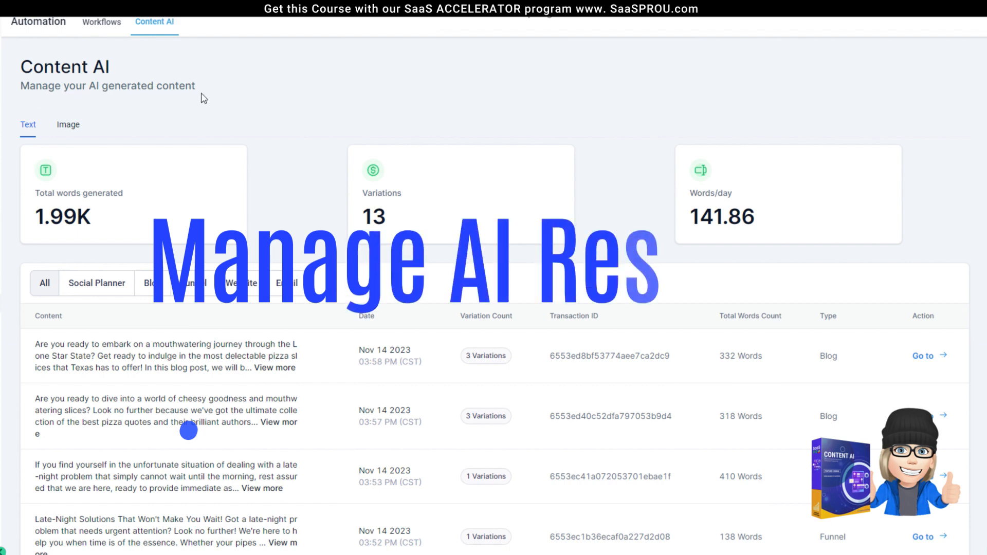
# Examine the Content AI text usage statistics and the list of generated content in Automation
pyautogui.scroll(-2, 67, 86)
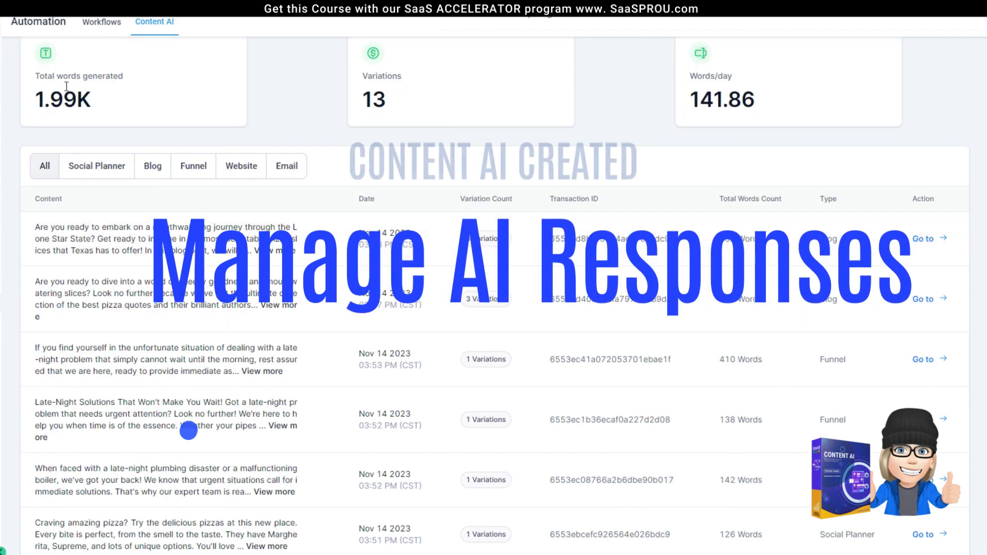
pyautogui.scroll(2, 352, 222)
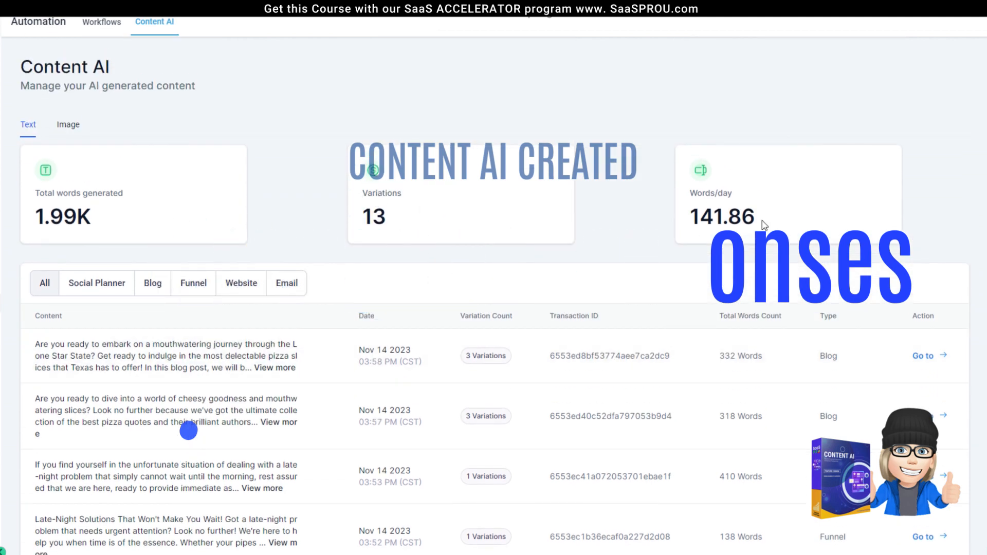
pyautogui.moveTo(762, 225); pyautogui.dragTo(688, 170)
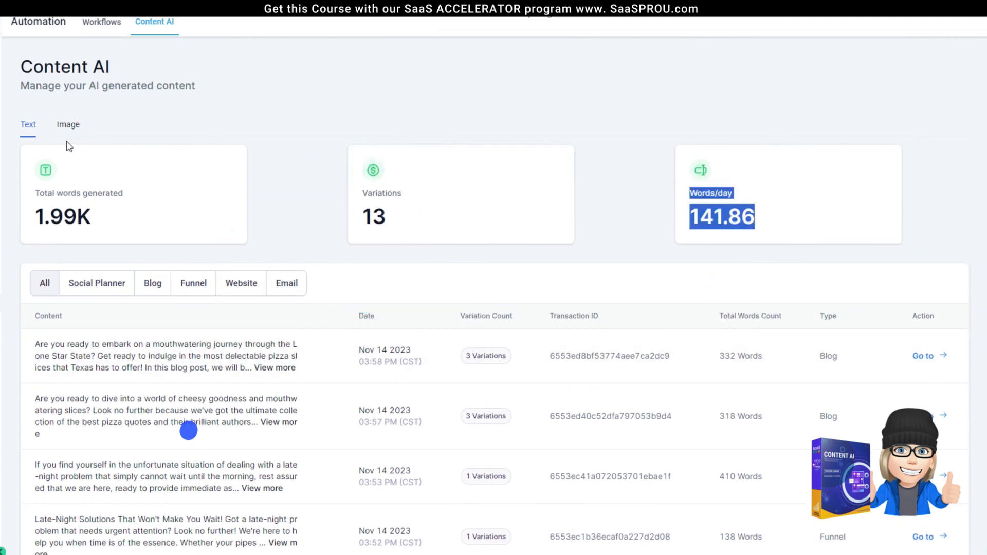
# Review the generated text list filtered by Social Planner, Blog, Funnel, Website and Email, then return it to All
pyautogui.scroll(-2, 44, 226)
pyautogui.scroll(-4, 119, 406)
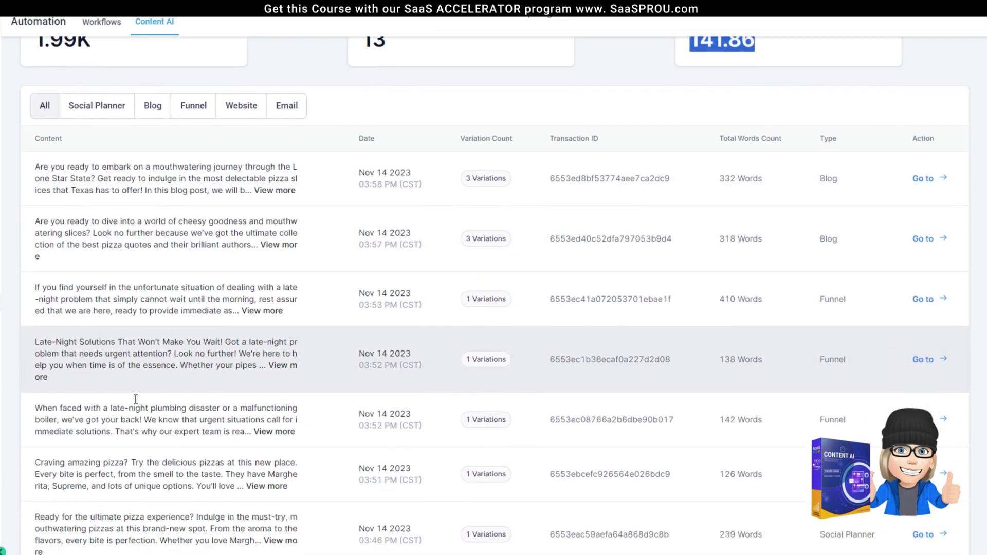
pyautogui.scroll(7, 137, 403)
pyautogui.click(97, 283)
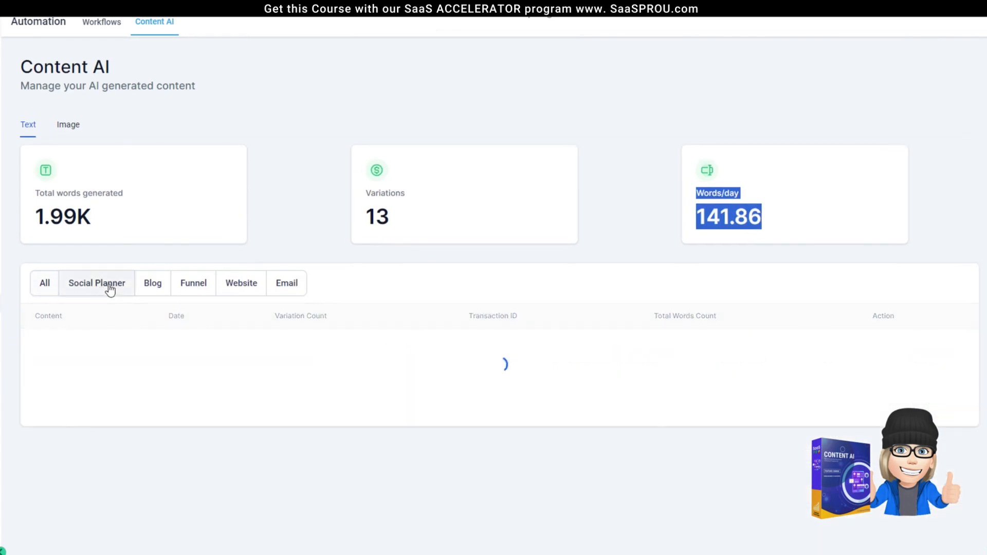
pyautogui.click(150, 288)
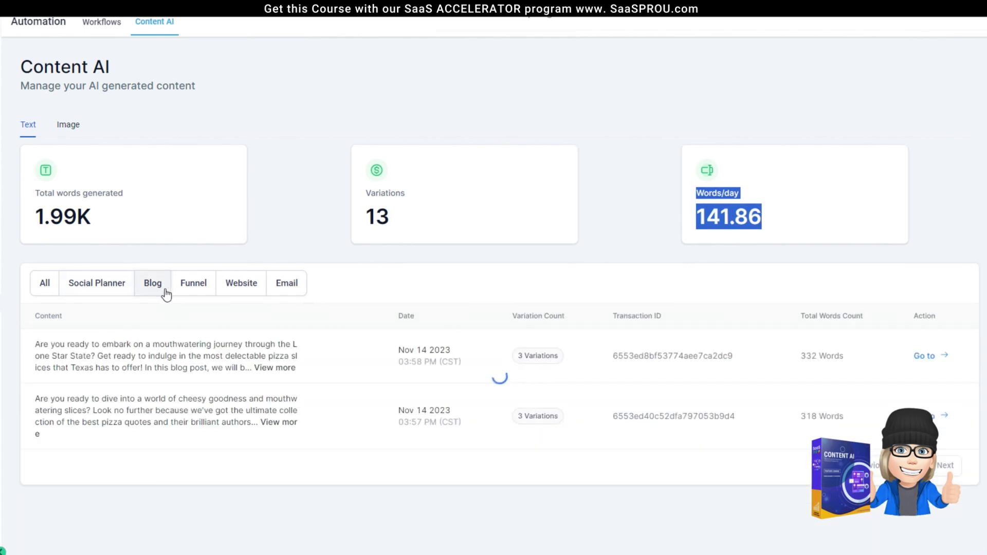
pyautogui.click(193, 288)
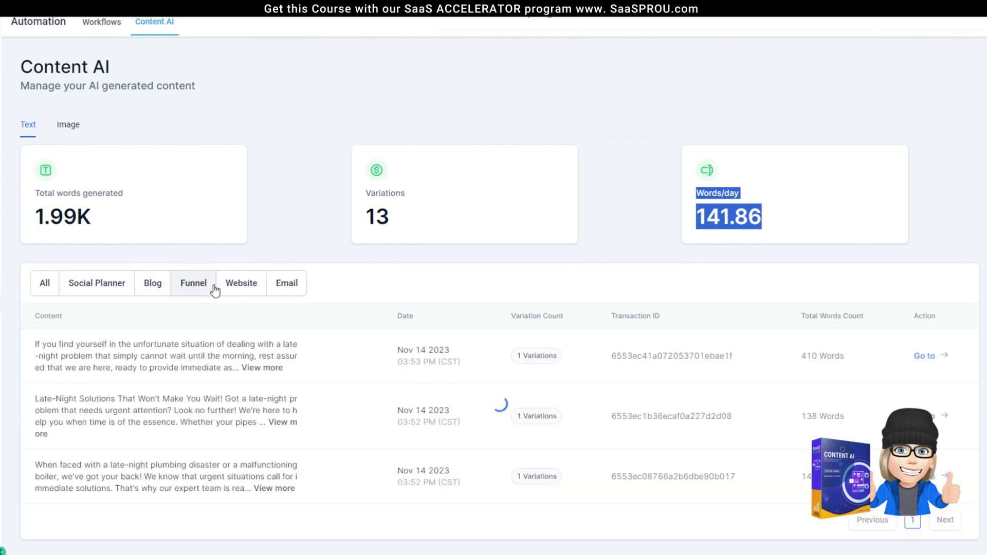
pyautogui.click(243, 286)
pyautogui.click(291, 292)
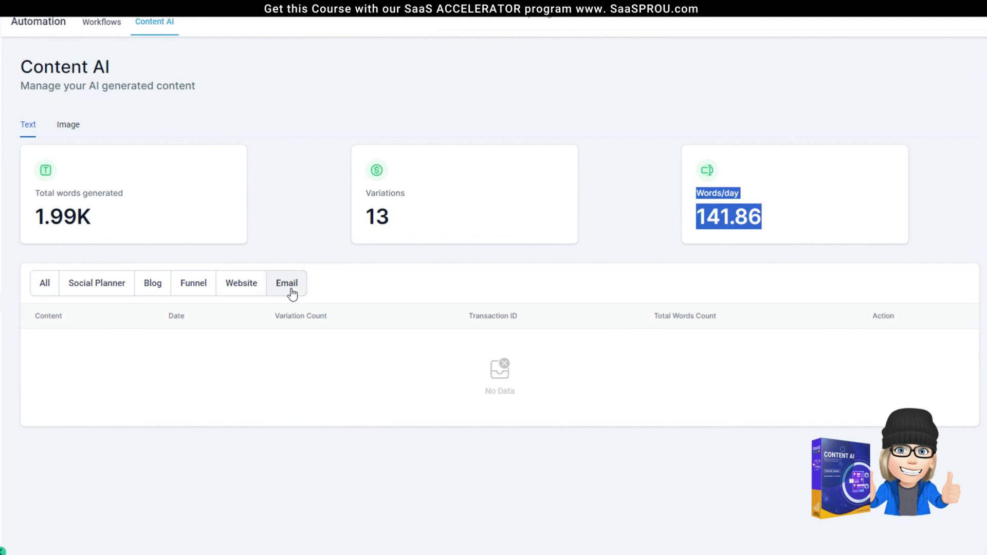
pyautogui.click(44, 284)
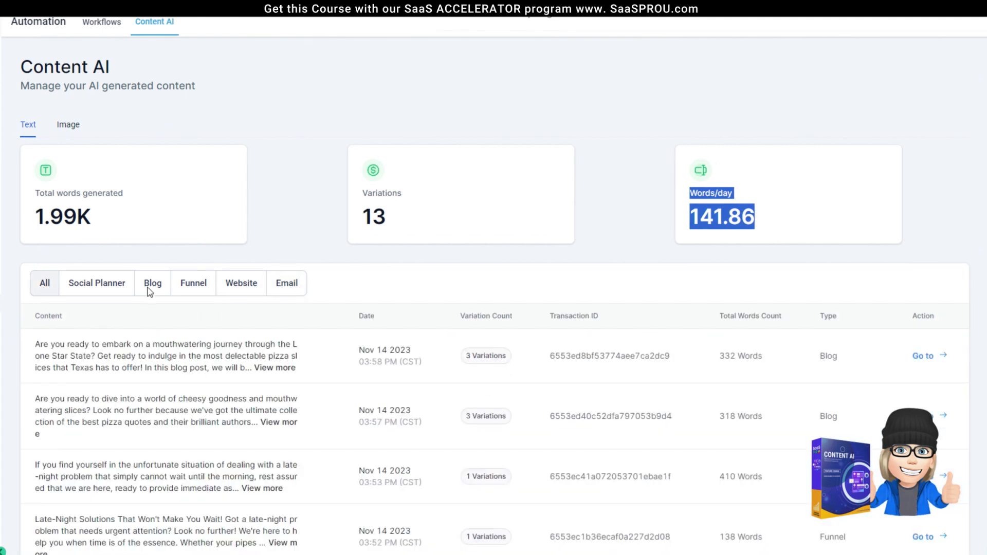
# Open the details of the newest blog entry, the Texas pizza introduction, look through its content variations and close them
pyautogui.click(490, 360)
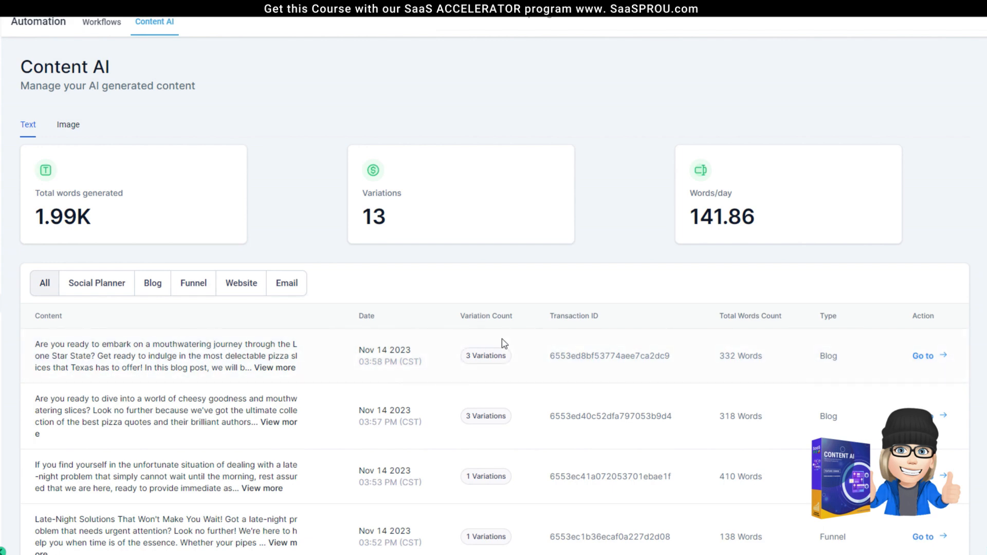
pyautogui.click(925, 357)
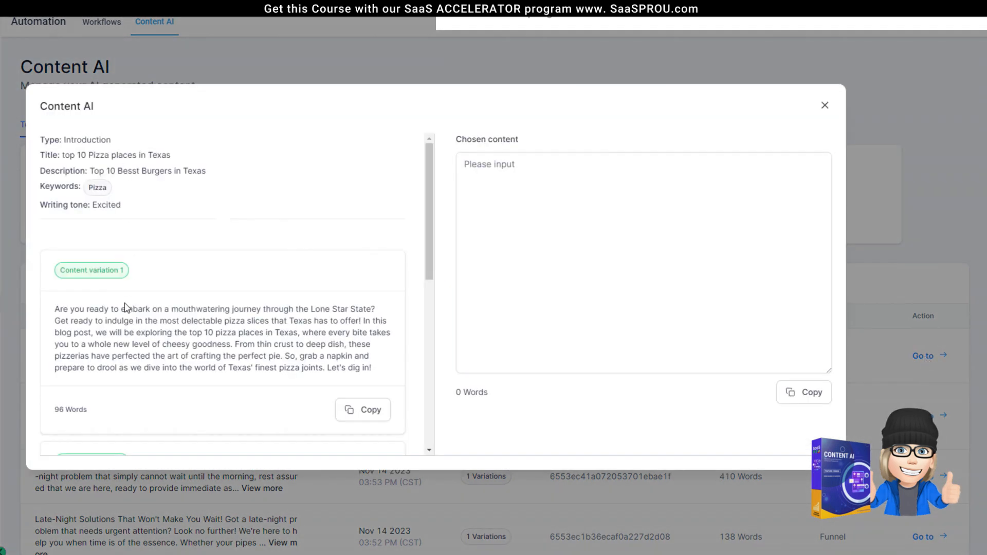
pyautogui.scroll(-7, 125, 308)
pyautogui.scroll(3, 112, 311)
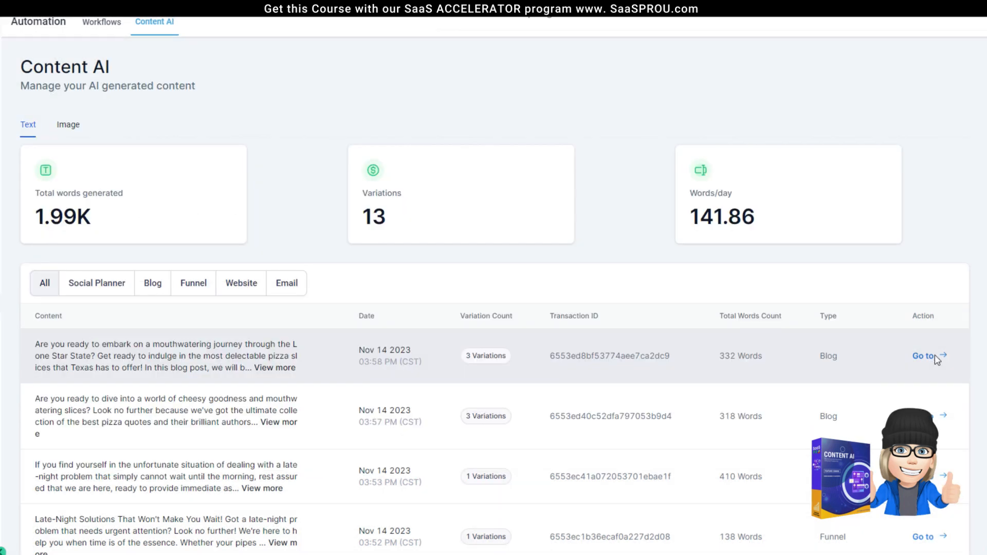
pyautogui.click(924, 356)
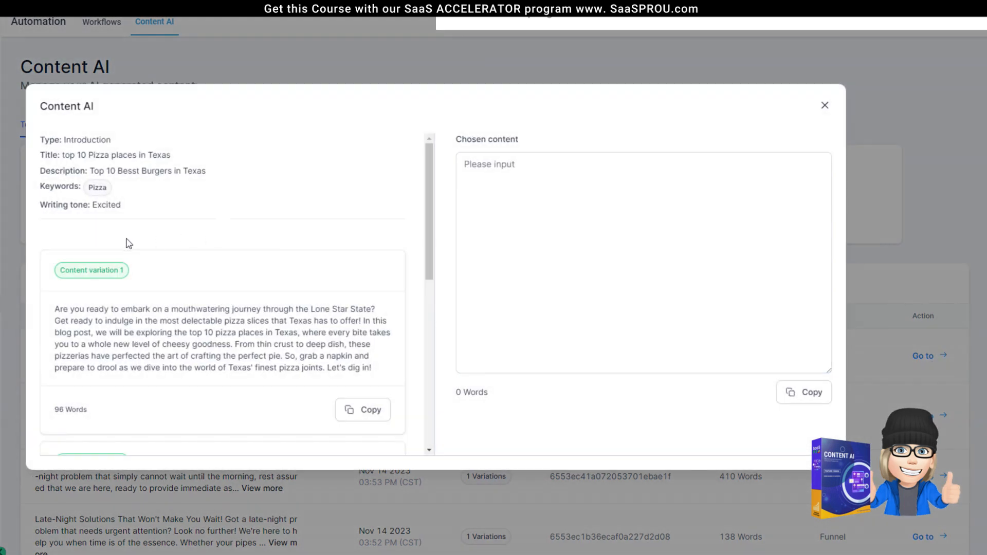
pyautogui.scroll(-5, 118, 234)
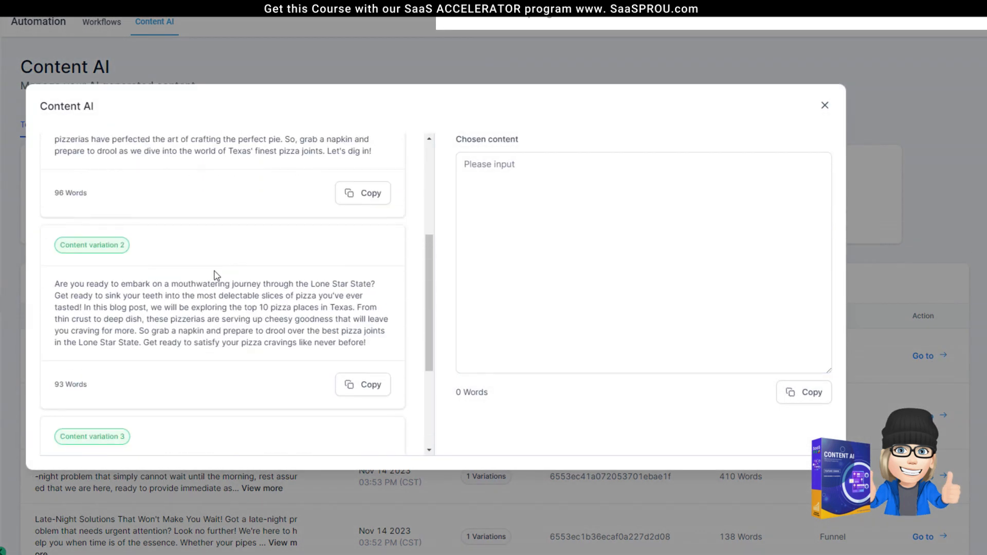
pyautogui.click(824, 105)
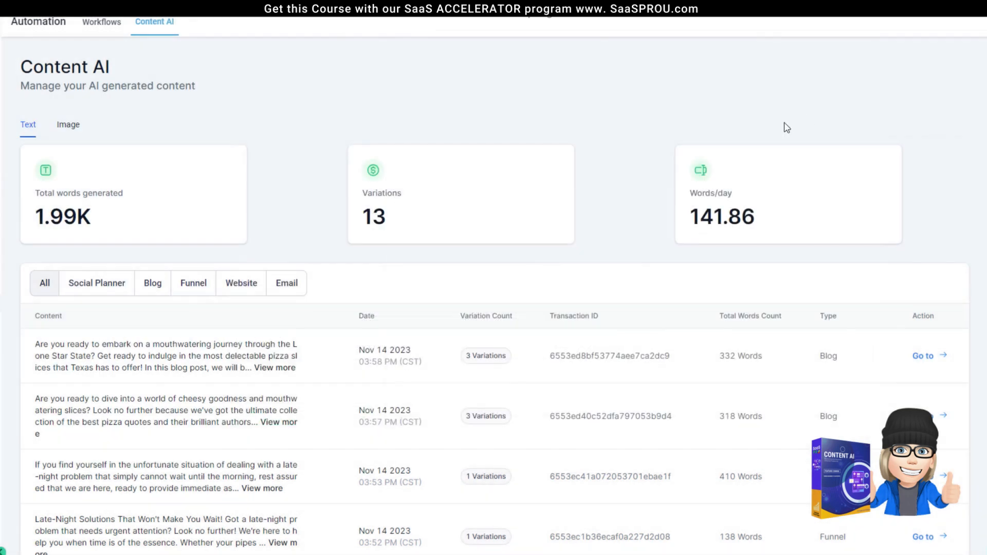
# Examine the generated image statistics and list, filtering by Social Planner, Blog, Funnel, Website, Email and Media Library before returning to All
pyautogui.click(67, 125)
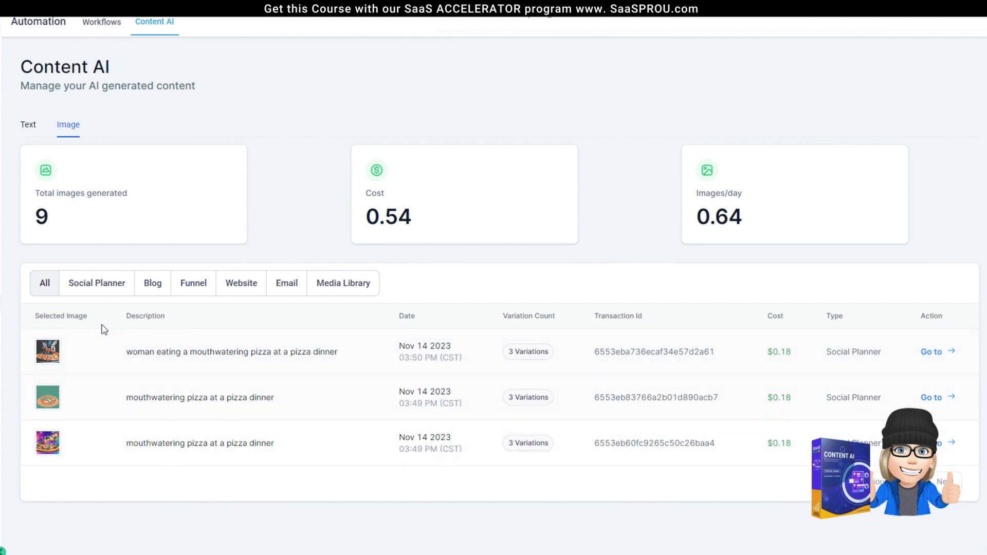
pyautogui.click(96, 288)
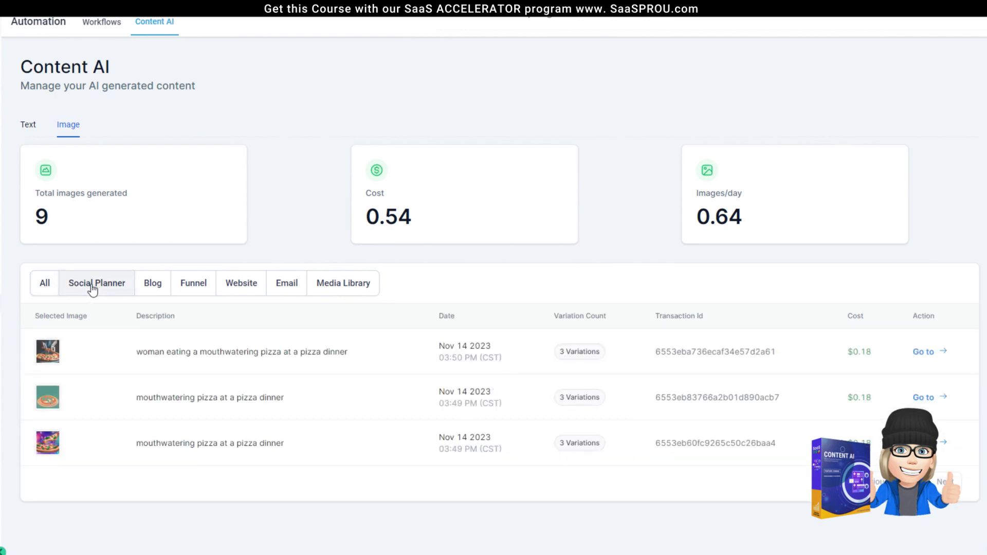
pyautogui.moveTo(93, 314); pyautogui.dragTo(92, 399)
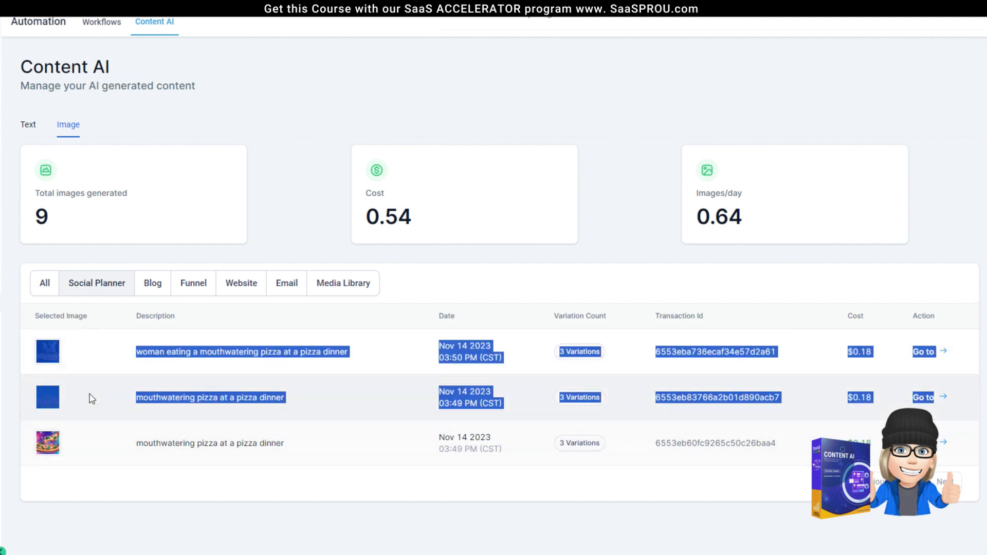
pyautogui.click(152, 289)
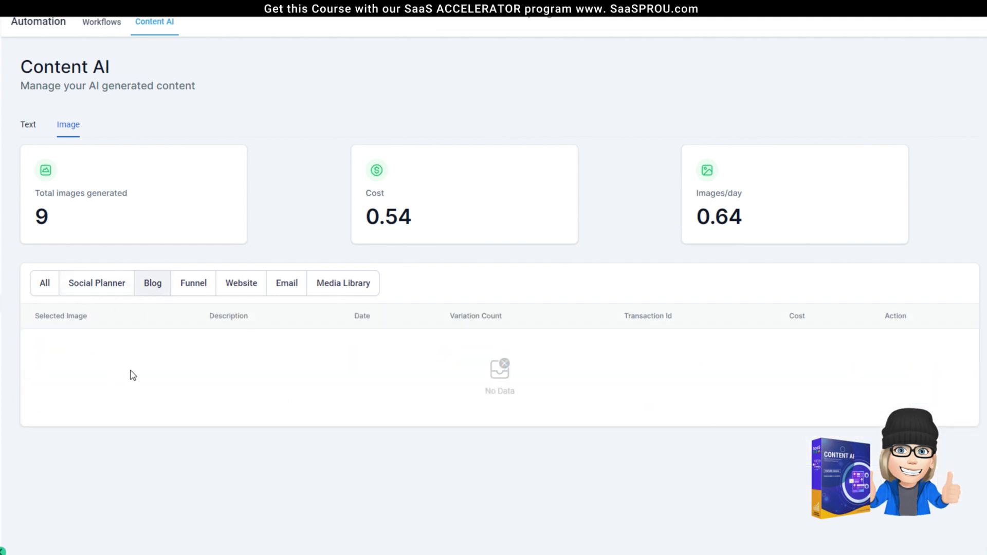
pyautogui.click(194, 288)
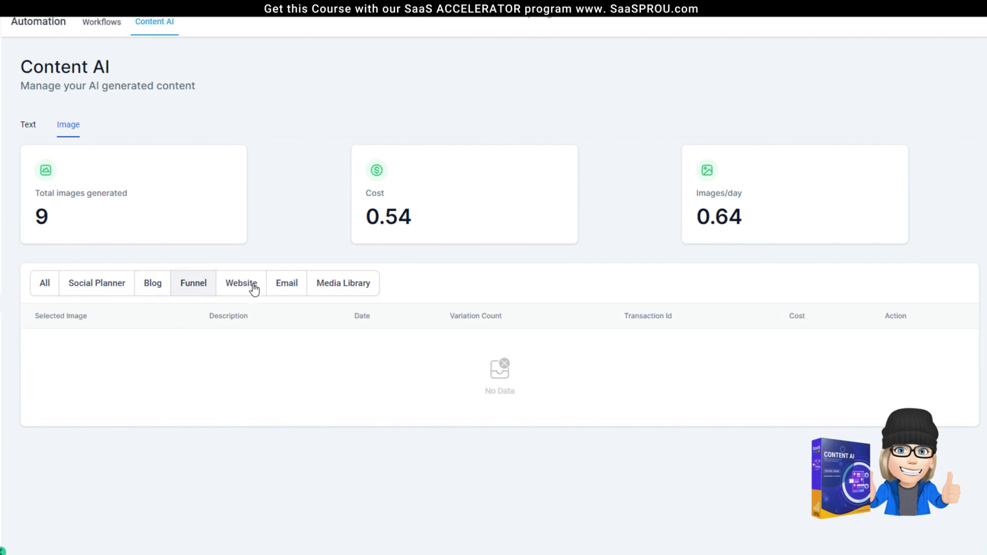
pyautogui.click(244, 291)
pyautogui.click(300, 291)
pyautogui.click(341, 286)
pyautogui.click(43, 284)
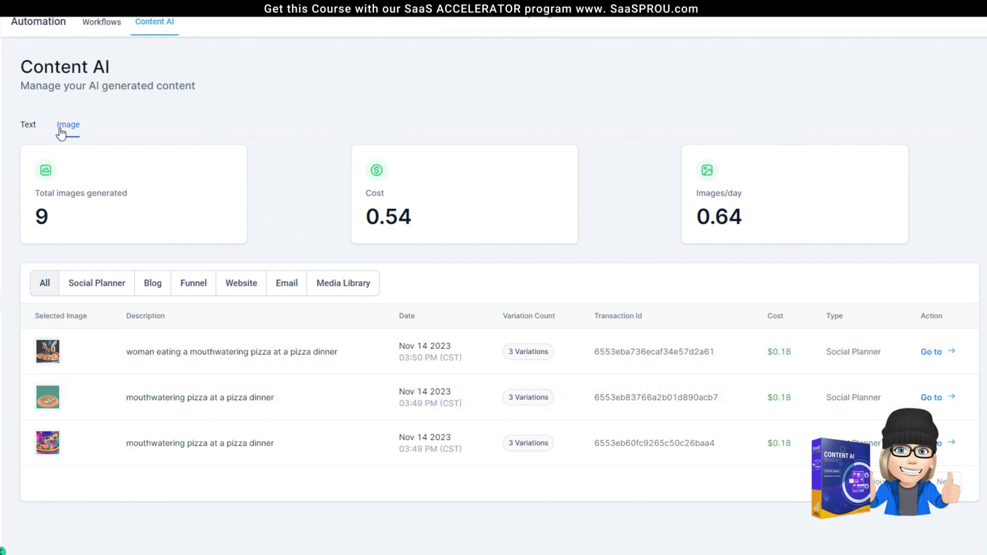
# Switch back to the text statistics and look over the list of all generated text content
pyautogui.click(27, 133)
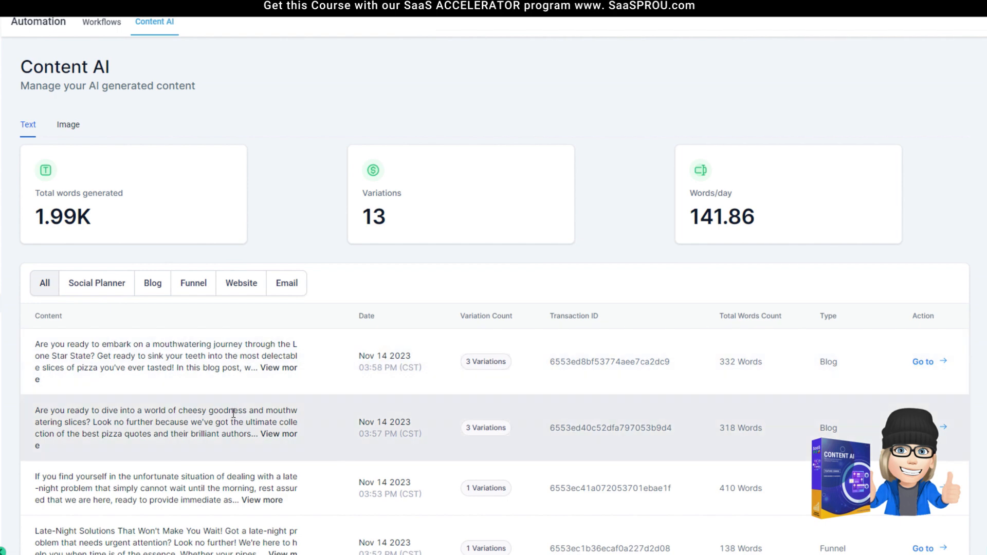
pyautogui.scroll(-3, 196, 410)
pyautogui.scroll(3, 196, 410)
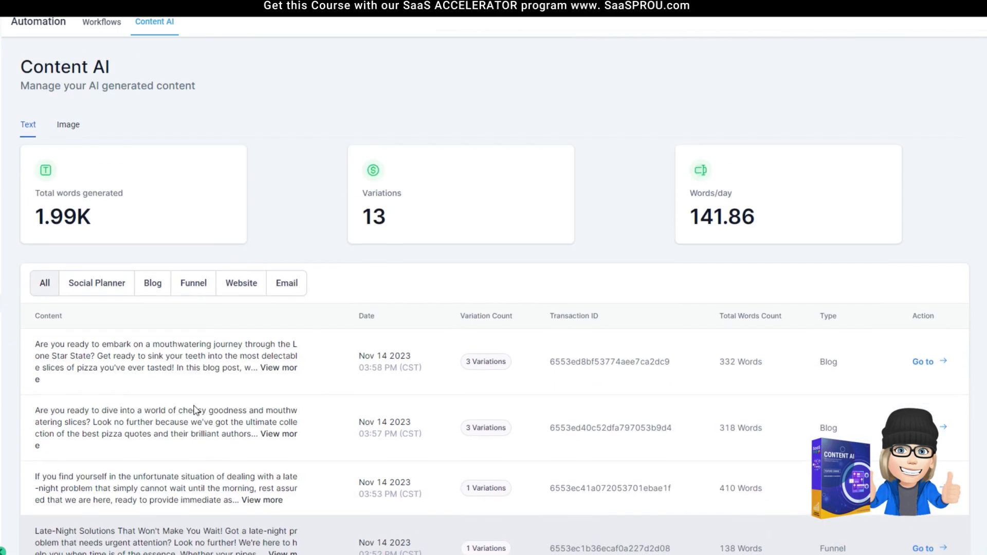